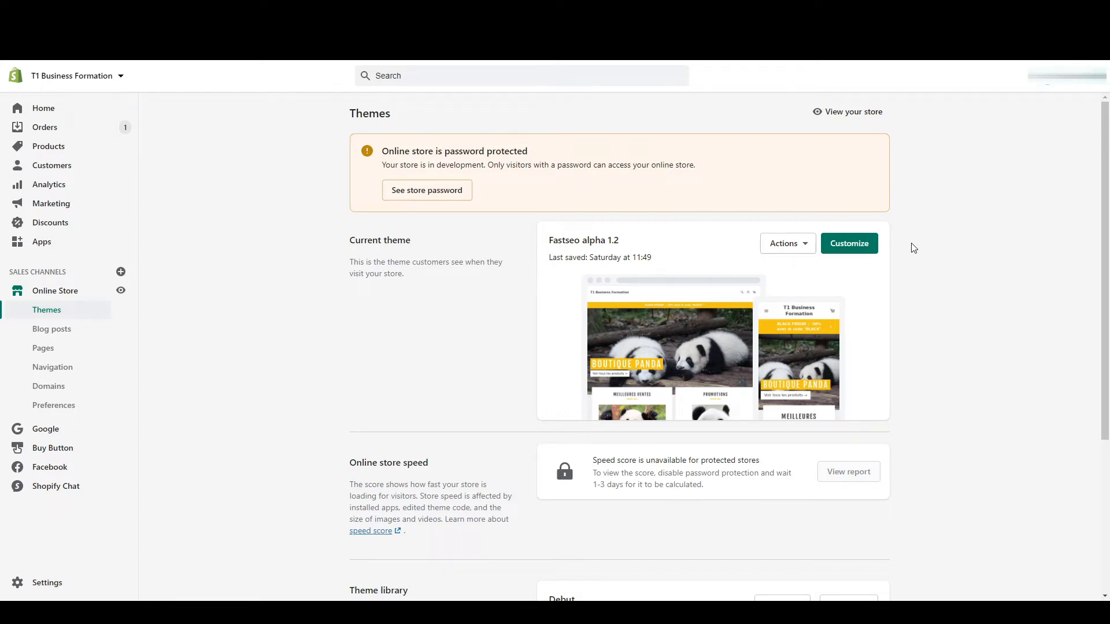
Step: Browse the collection of free themes offered for the store, and close it without adding one
{"action": "scroll", "coordinate": [914, 248], "scroll_direction": "down", "scroll_amount": 4}
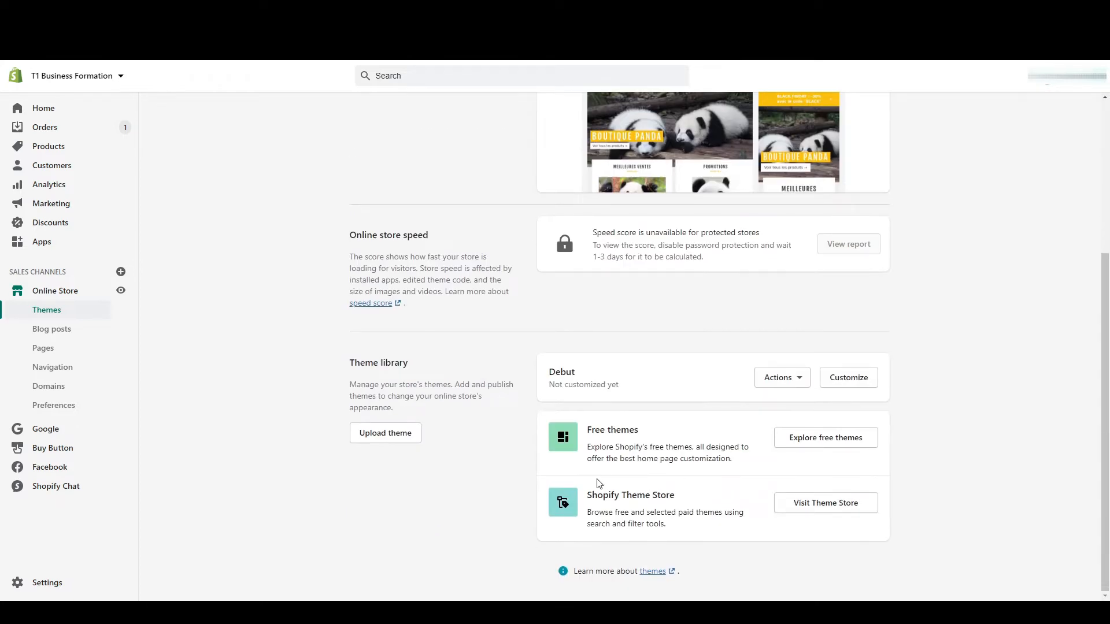
{"action": "left_click", "coordinate": [819, 449]}
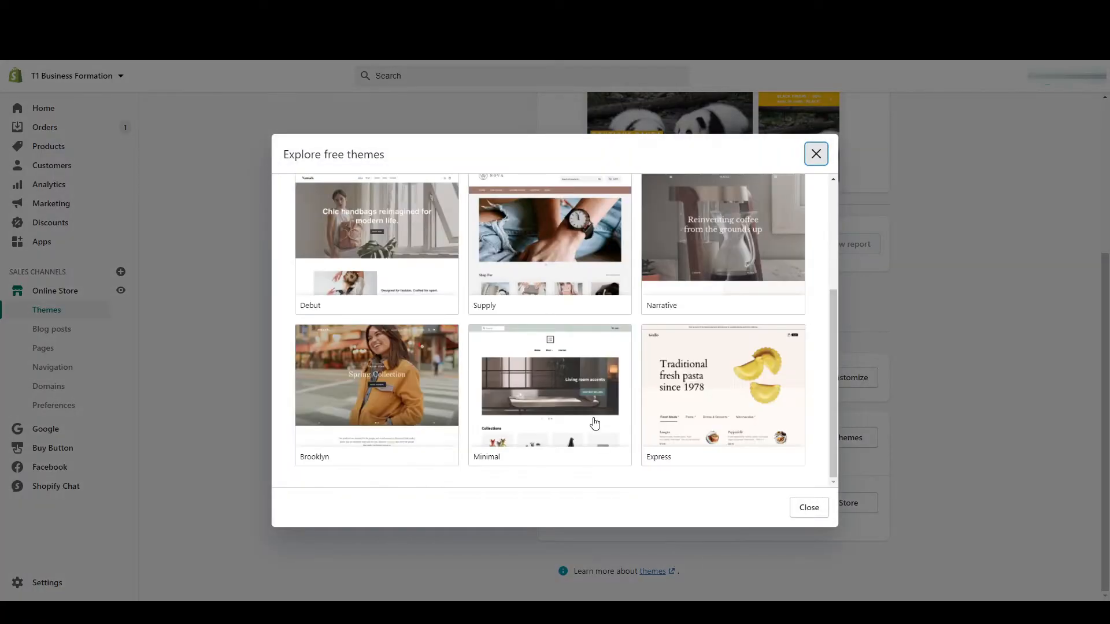
{"action": "scroll", "coordinate": [596, 422], "scroll_direction": "up", "scroll_amount": 3}
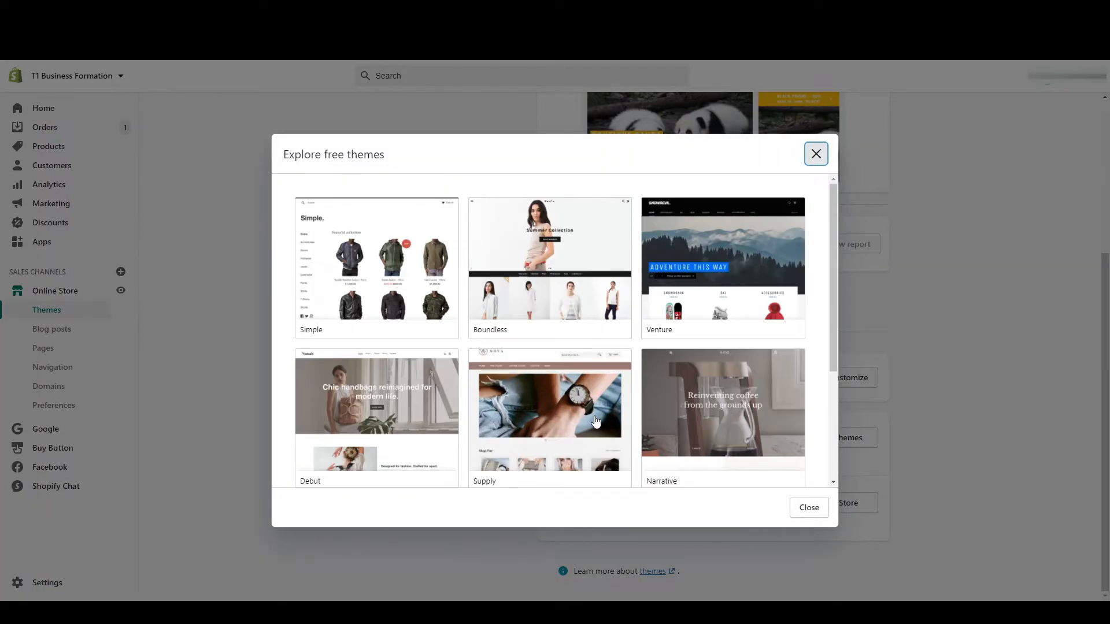
{"action": "left_click", "coordinate": [957, 322]}
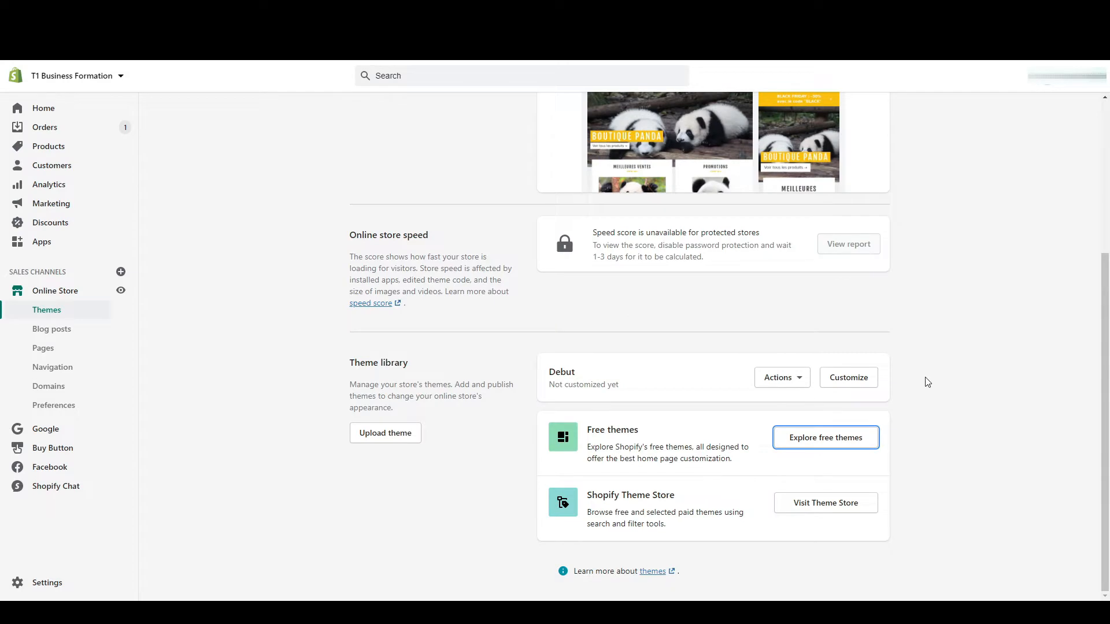
Step: Visit the Shopify Theme Store and look through its free and paid themes, including the trending, minimalist and grid-style collections
{"action": "left_click", "coordinate": [820, 507]}
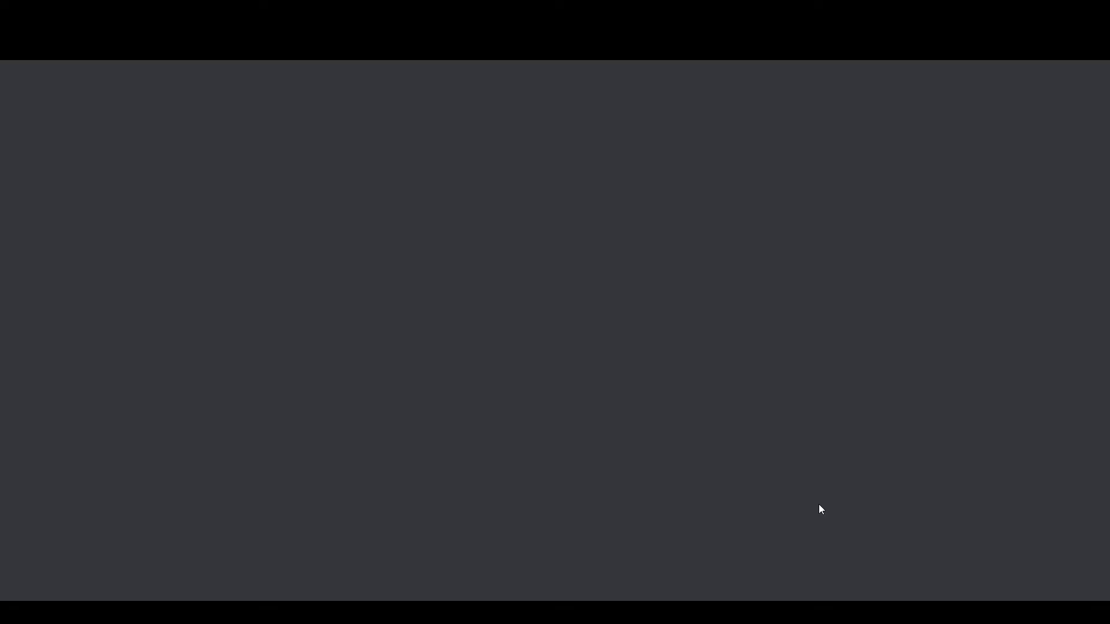
{"action": "scroll", "coordinate": [769, 411], "scroll_direction": "down", "scroll_amount": 10}
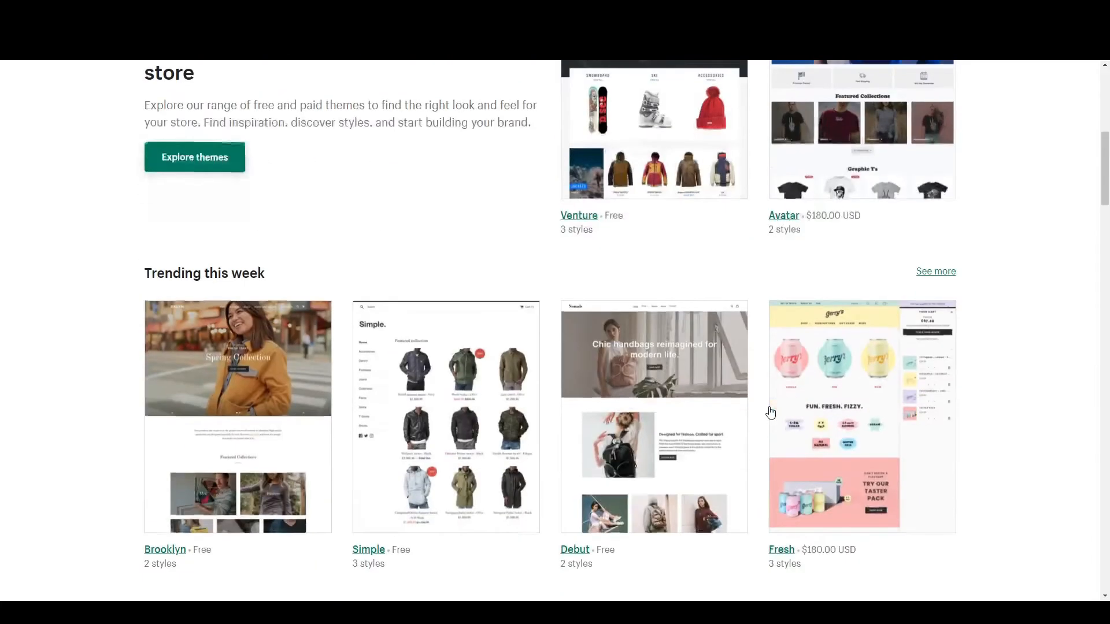
{"action": "scroll", "coordinate": [771, 412], "scroll_direction": "down", "scroll_amount": 10}
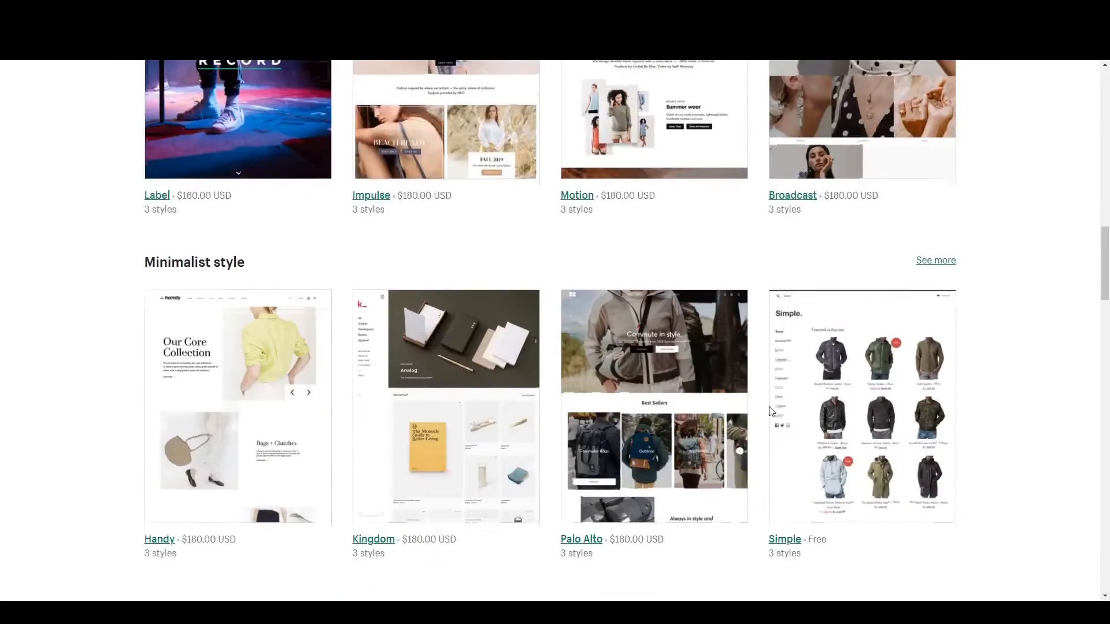
{"action": "scroll", "coordinate": [770, 413], "scroll_direction": "down", "scroll_amount": 10}
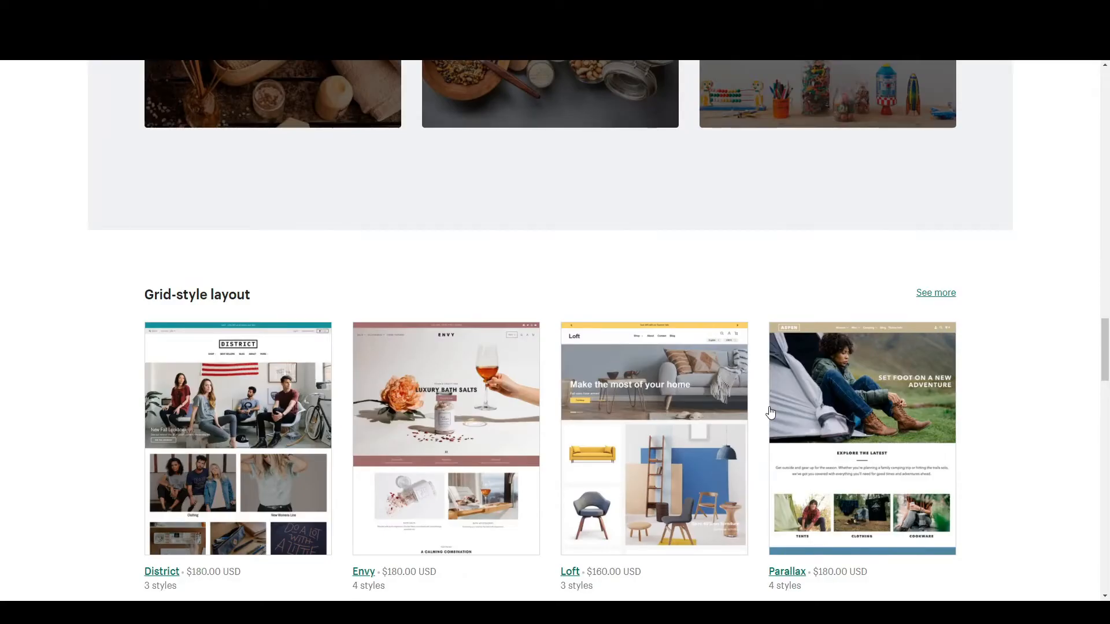
{"action": "scroll", "coordinate": [772, 412], "scroll_direction": "down", "scroll_amount": 4}
{"action": "scroll", "coordinate": [771, 411], "scroll_direction": "down", "scroll_amount": 4}
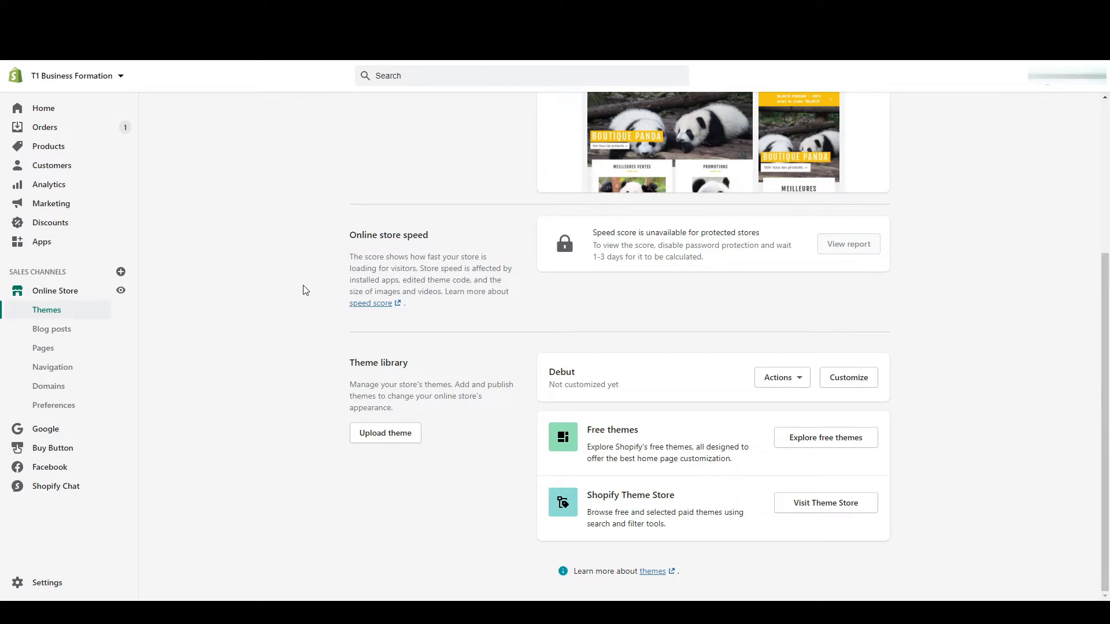
{"action": "scroll", "coordinate": [306, 290], "scroll_direction": "up", "scroll_amount": 3}
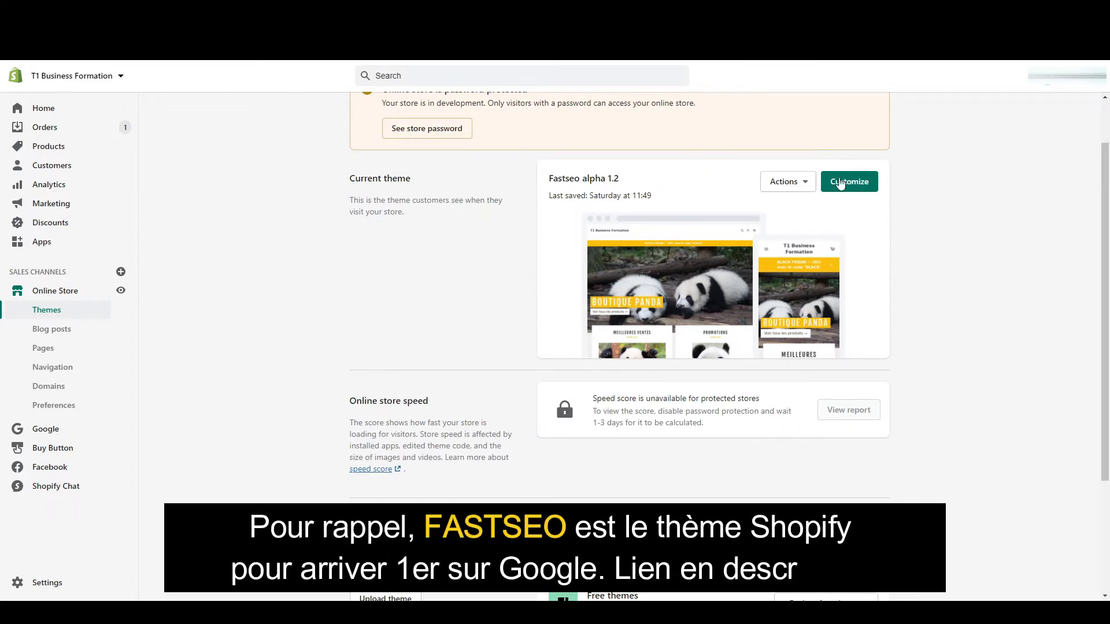
{"action": "double_click", "coordinate": [559, 177]}
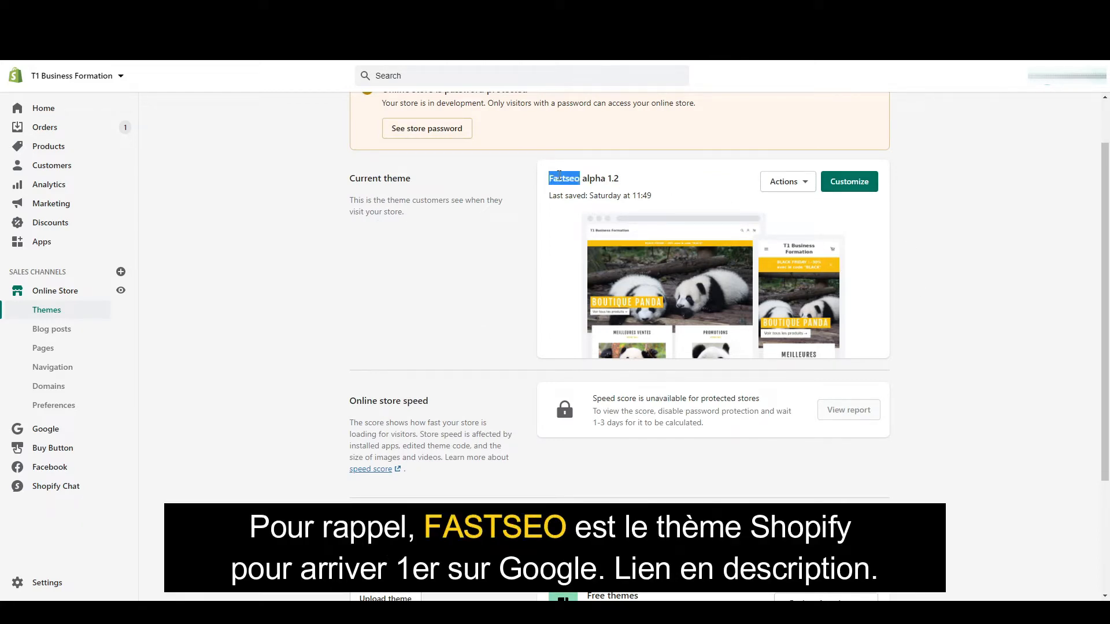
{"action": "left_click", "coordinate": [489, 258]}
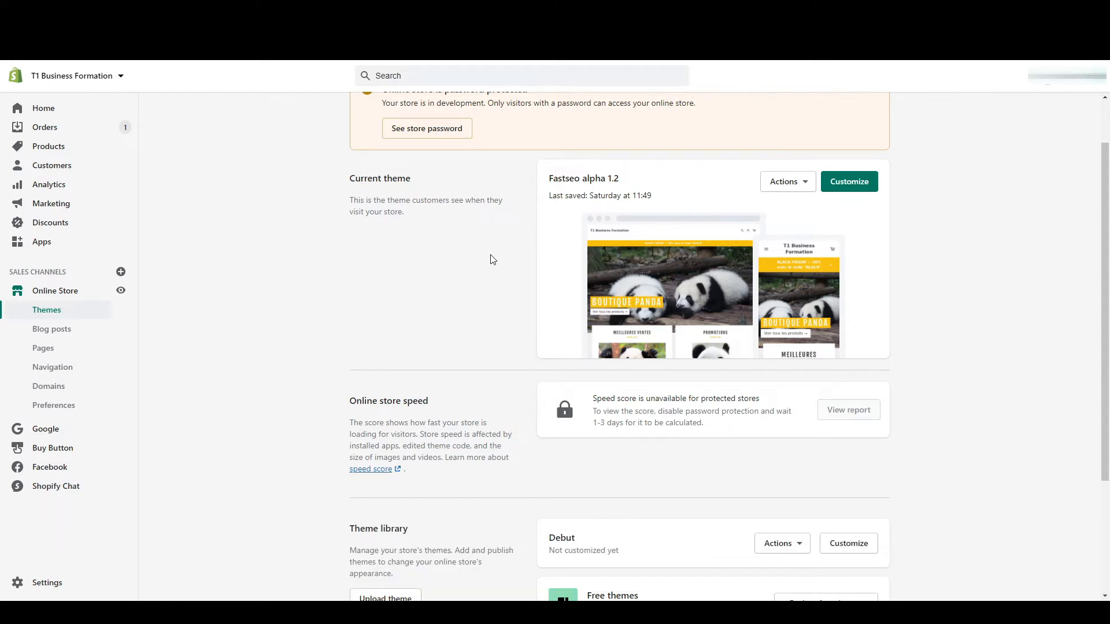
{"action": "left_click_drag", "start_coordinate": [780, 381], "coordinate": [733, 324]}
{"action": "left_click", "coordinate": [920, 350]}
Step: Check the file requirements for uploading a theme to the theme library, and leave without uploading anything
{"action": "scroll", "coordinate": [904, 273], "scroll_direction": "down", "scroll_amount": 3}
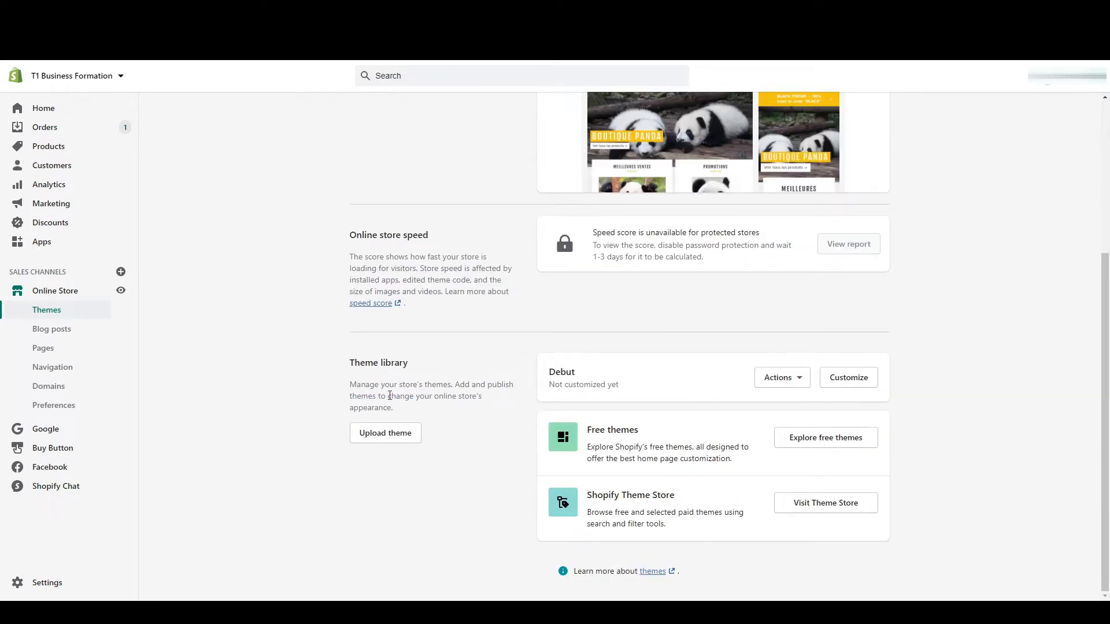
{"action": "left_click", "coordinate": [394, 434]}
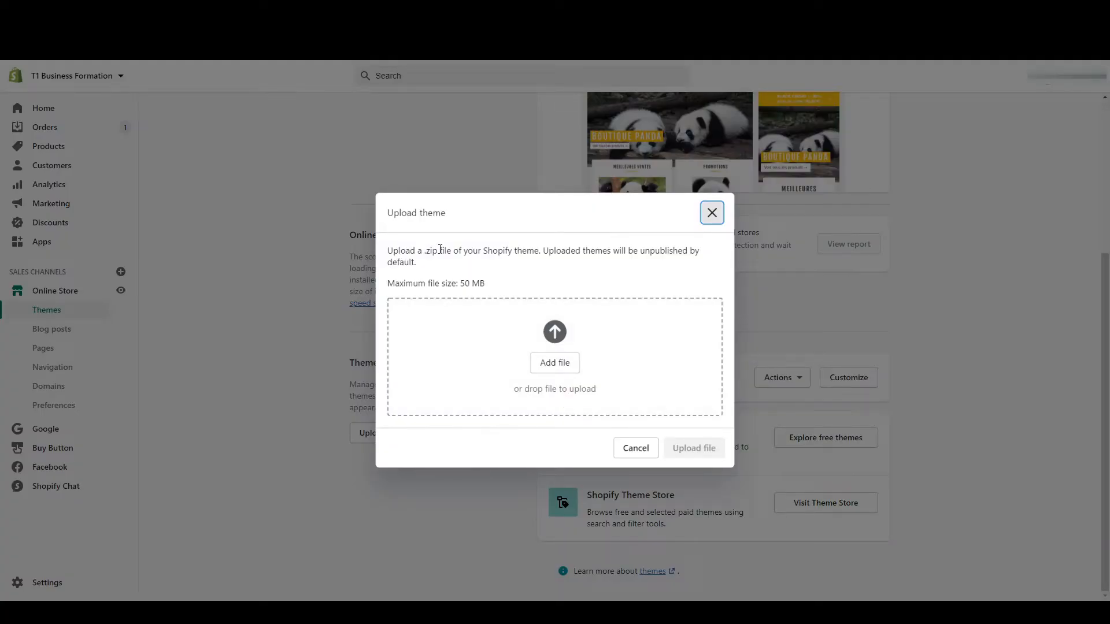
{"action": "scroll", "coordinate": [500, 325], "scroll_direction": "up", "scroll_amount": 4}
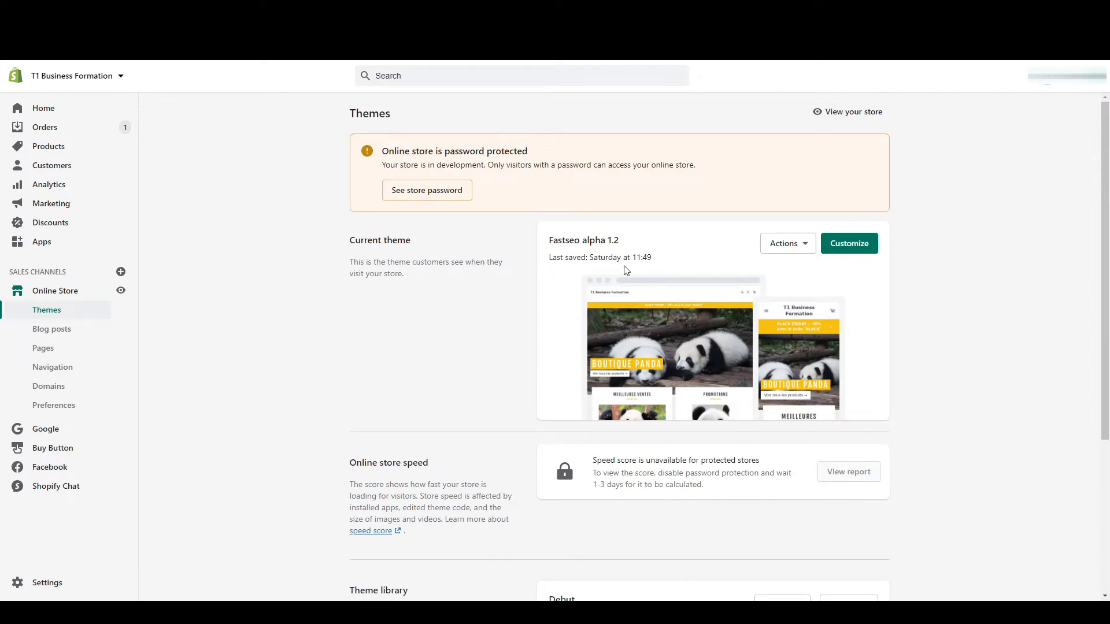
Step: Look over the actions available for the current Fastseo alpha 1.2 theme
{"action": "left_click", "coordinate": [786, 243]}
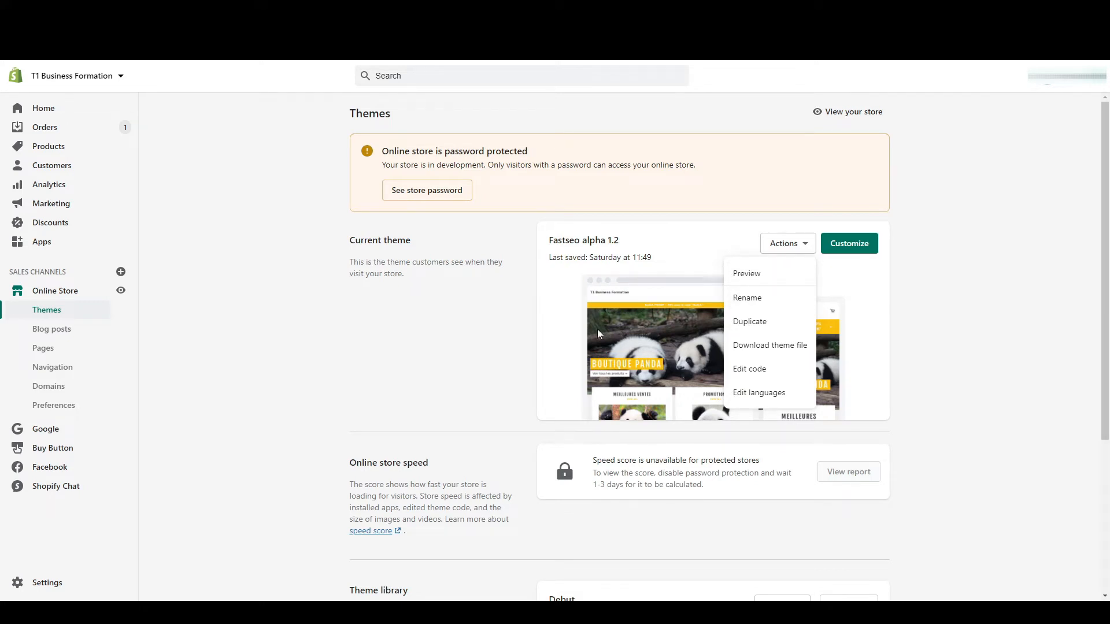
{"action": "left_click", "coordinate": [453, 364]}
{"action": "scroll", "coordinate": [453, 364], "scroll_direction": "down", "scroll_amount": 3}
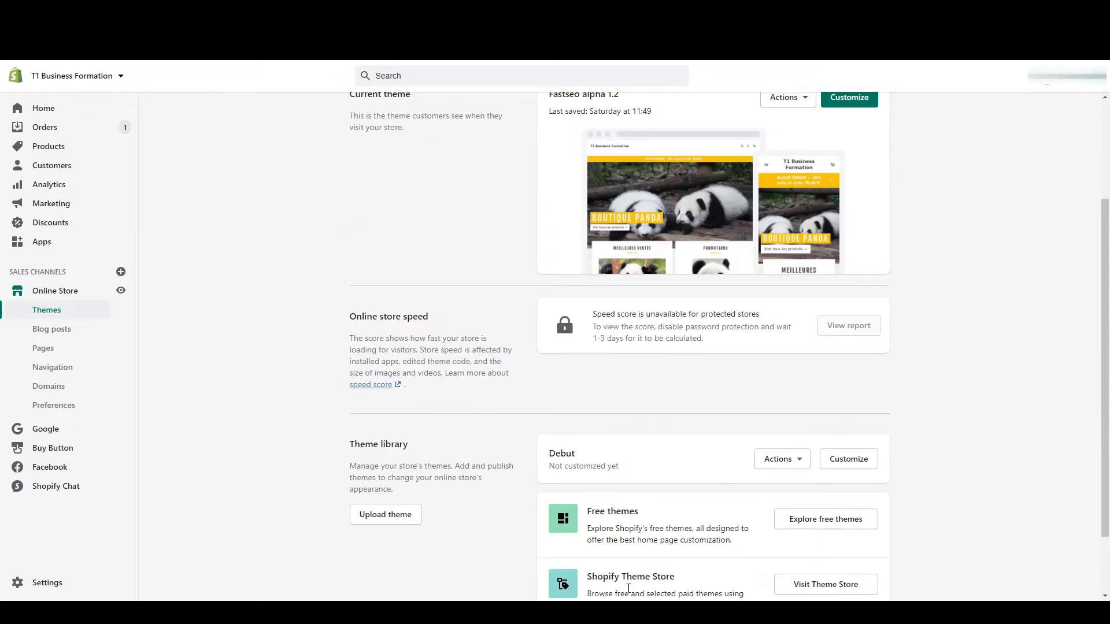
{"action": "scroll", "coordinate": [553, 161], "scroll_direction": "up", "scroll_amount": 3}
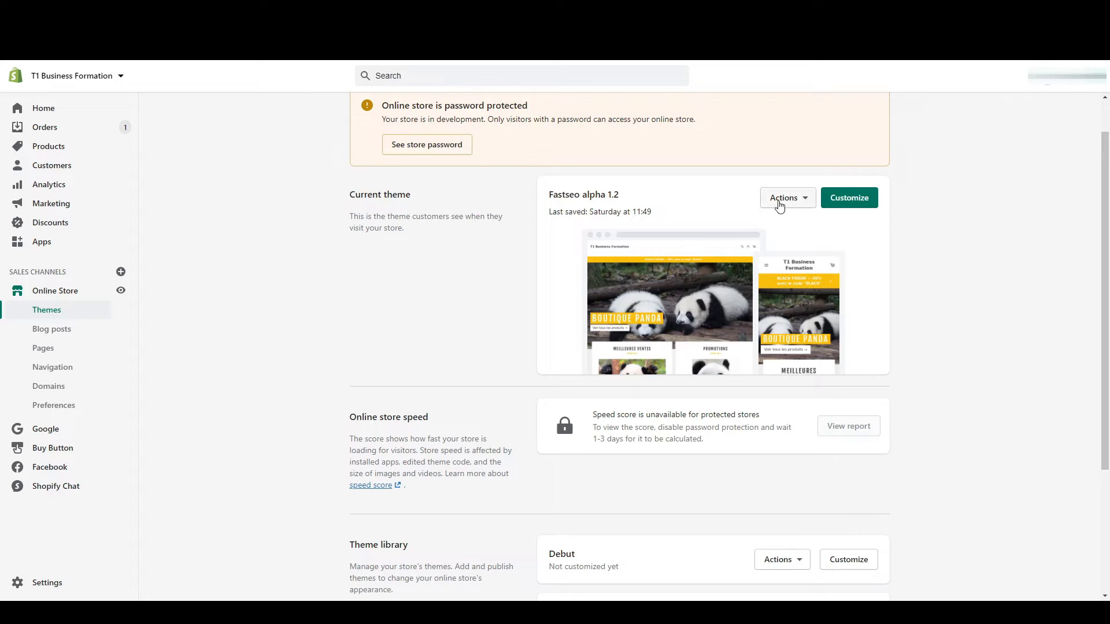
{"action": "scroll", "coordinate": [772, 330], "scroll_direction": "down", "scroll_amount": 2}
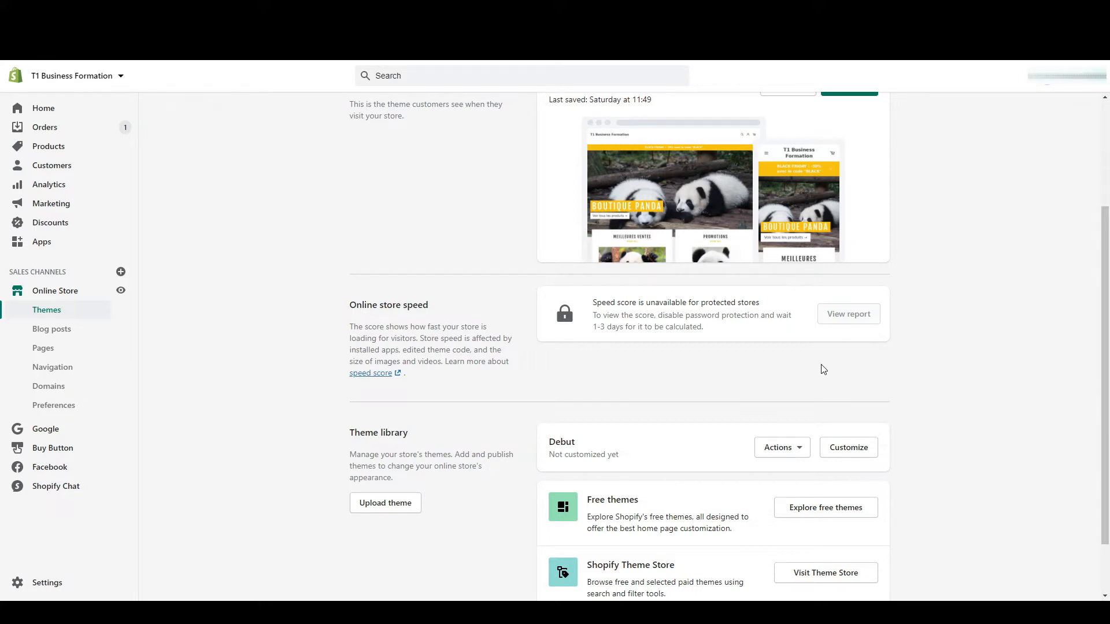
{"action": "scroll", "coordinate": [823, 369], "scroll_direction": "up", "scroll_amount": 1}
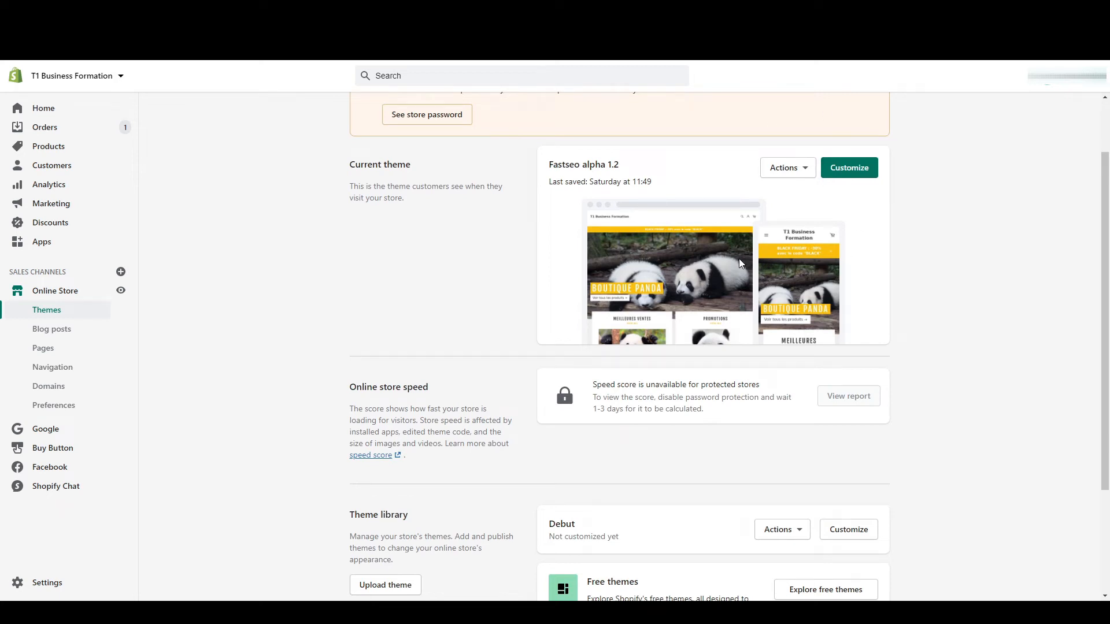
Step: Look over the actions available for the unpublished Debut theme in the theme library
{"action": "scroll", "coordinate": [743, 266], "scroll_direction": "down", "scroll_amount": 2}
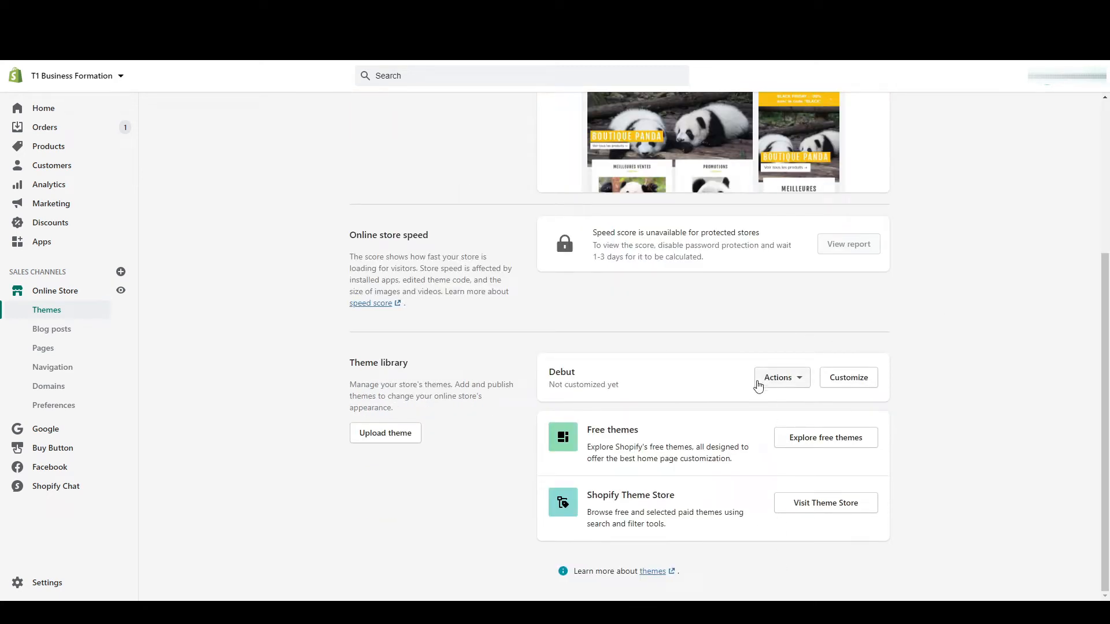
{"action": "left_click", "coordinate": [761, 386]}
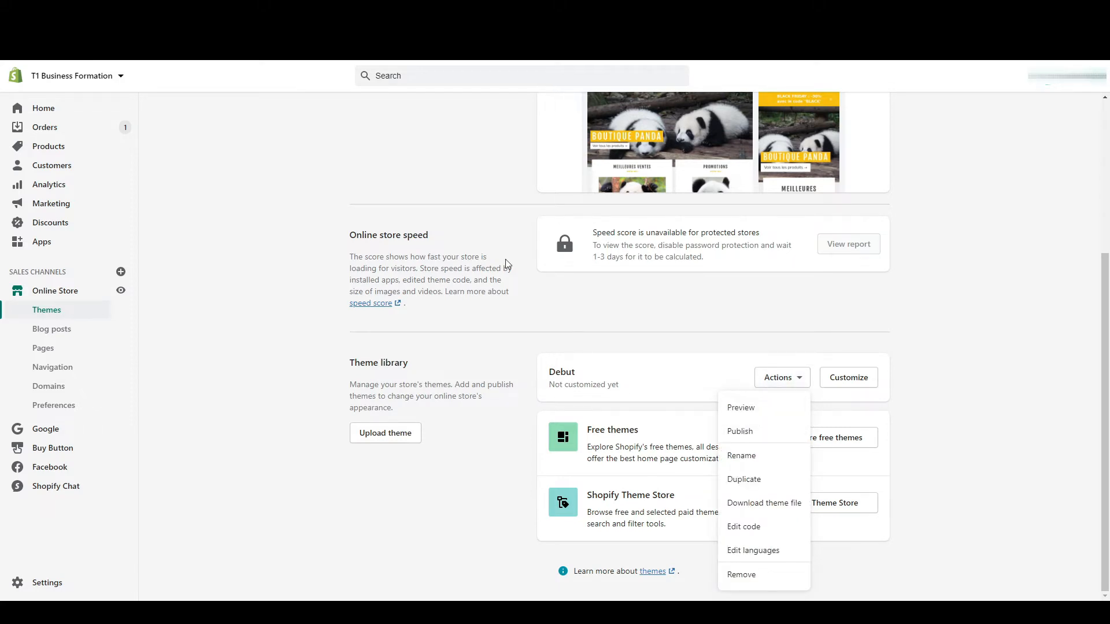
{"action": "scroll", "coordinate": [562, 139], "scroll_direction": "up", "scroll_amount": 3}
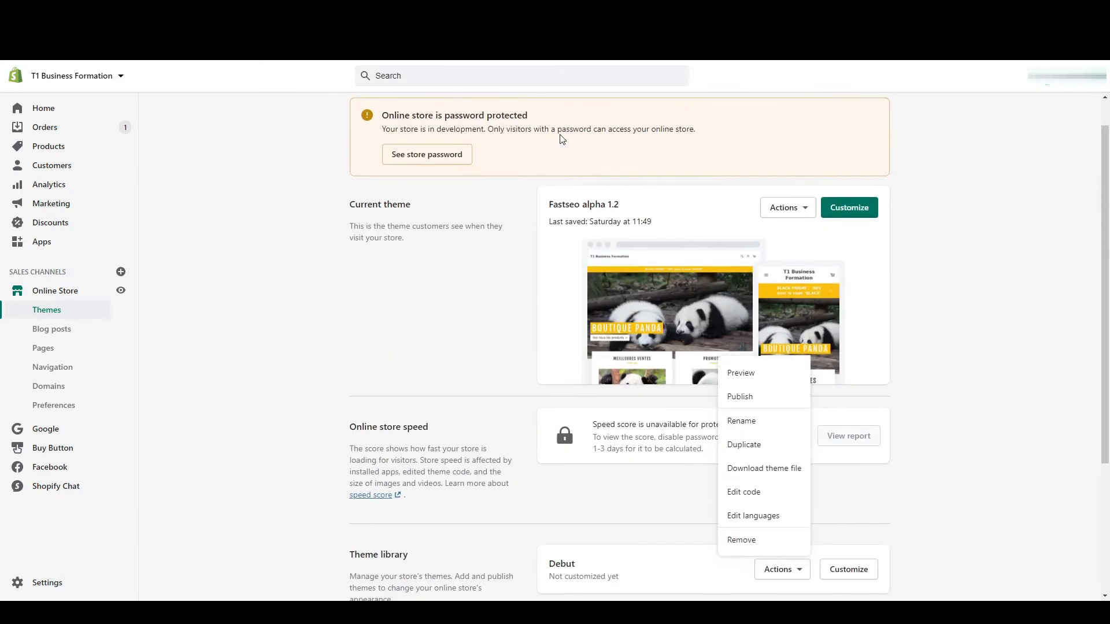
Step: Open the language editor of the Fastseo alpha 1.2 theme and view its General and Blogs texts
{"action": "left_click", "coordinate": [785, 208]}
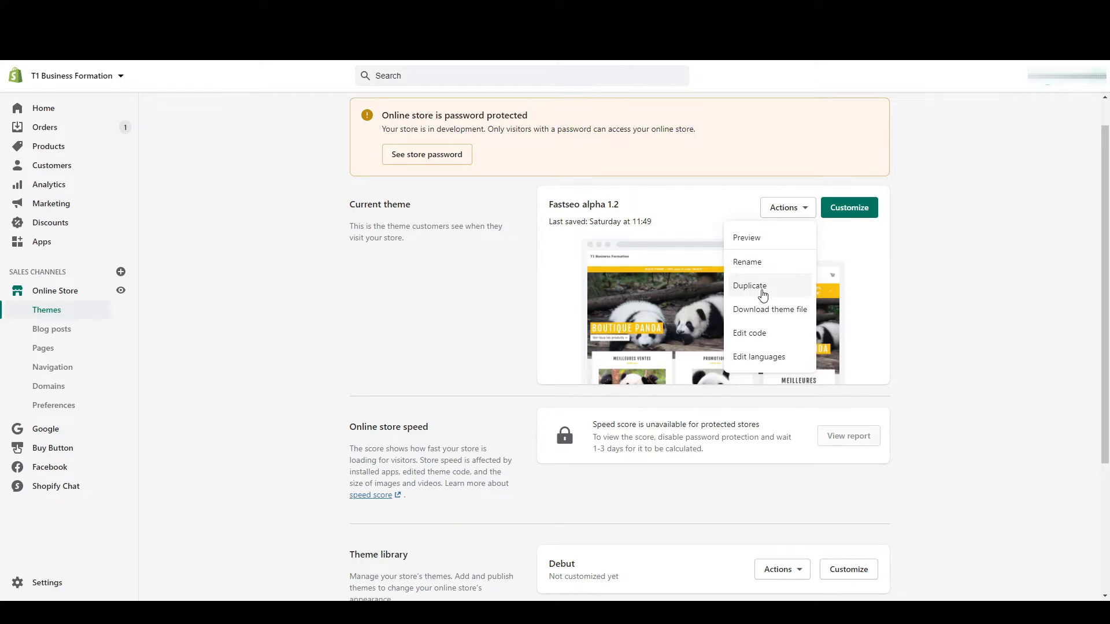
{"action": "left_click", "coordinate": [769, 361]}
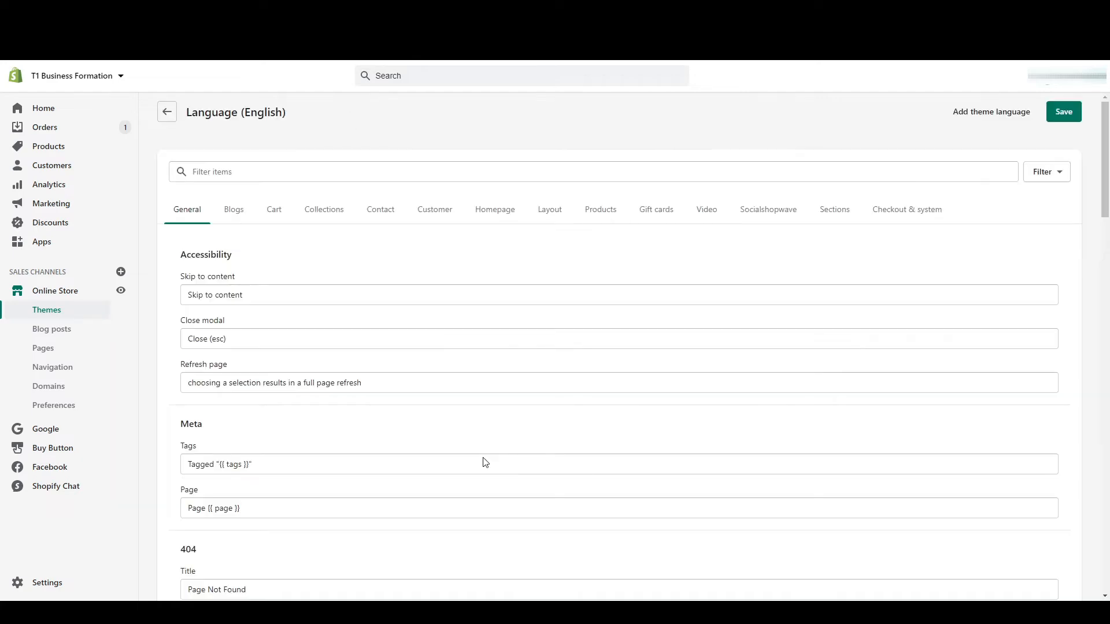
{"action": "scroll", "coordinate": [484, 458], "scroll_direction": "down", "scroll_amount": 4}
{"action": "scroll", "coordinate": [322, 365], "scroll_direction": "up", "scroll_amount": 4}
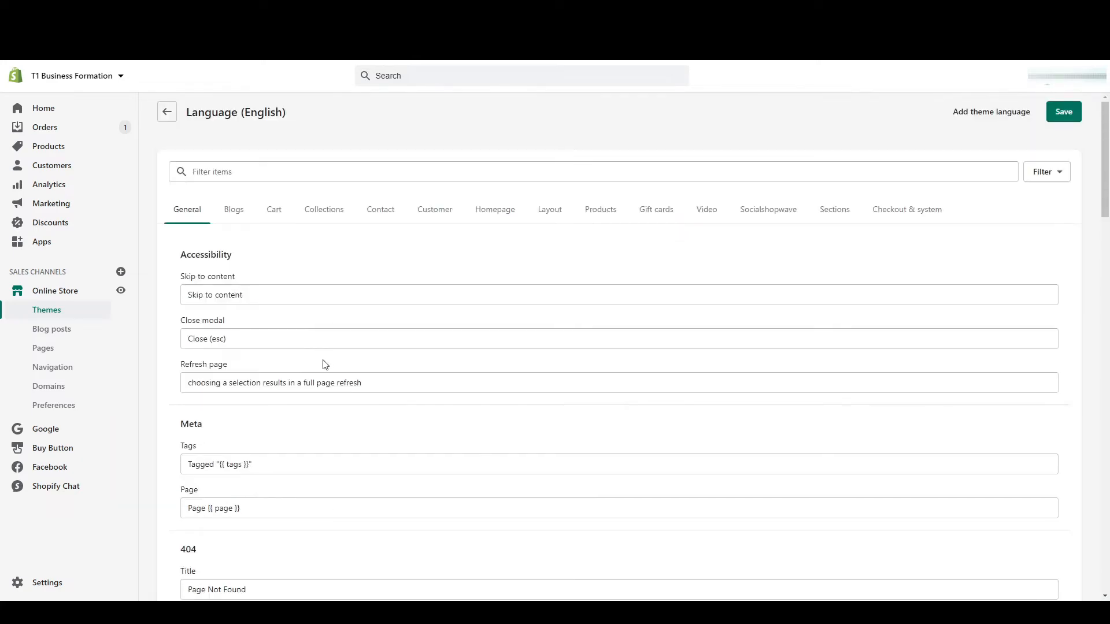
{"action": "left_click", "coordinate": [230, 214]}
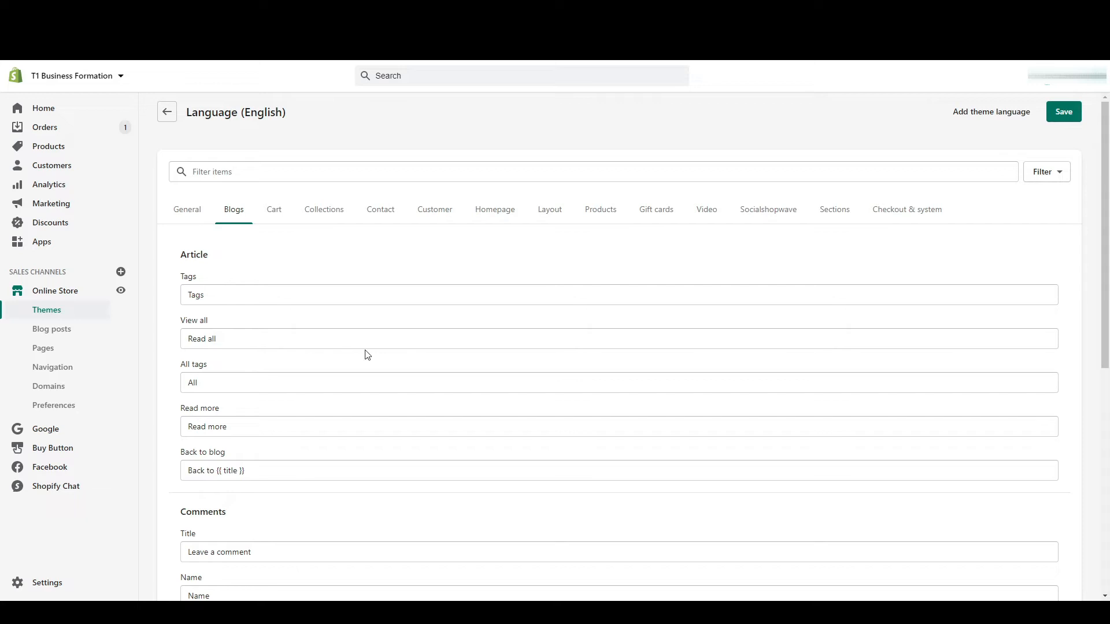
Step: Change the theme language to French and save the choice
{"action": "left_click", "coordinate": [987, 112]}
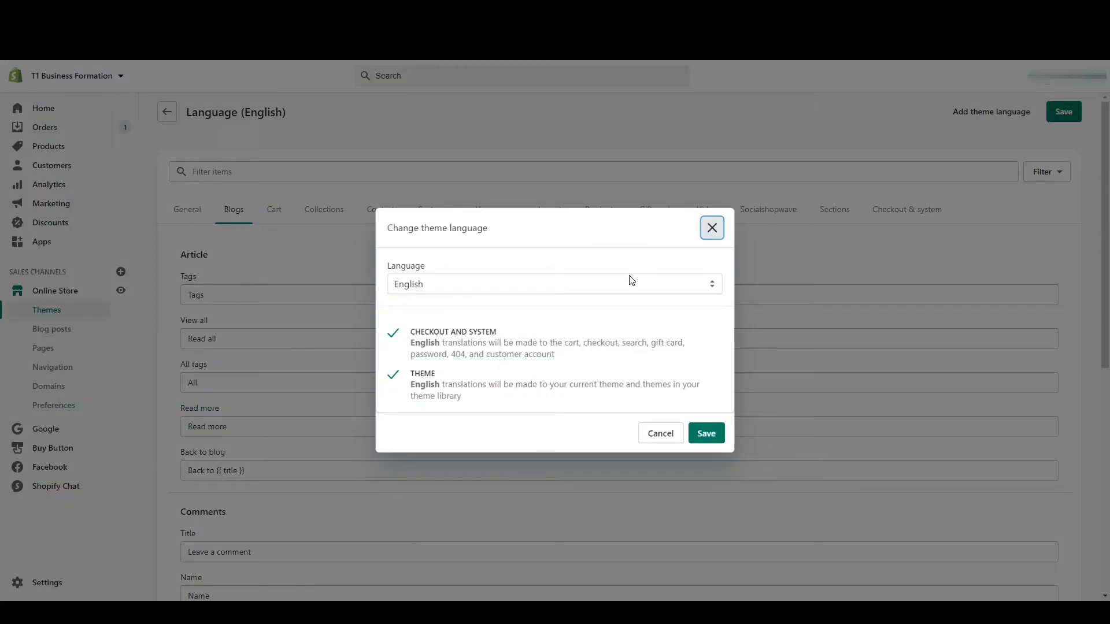
{"action": "key", "text": "f"}
{"action": "key", "text": "r"}
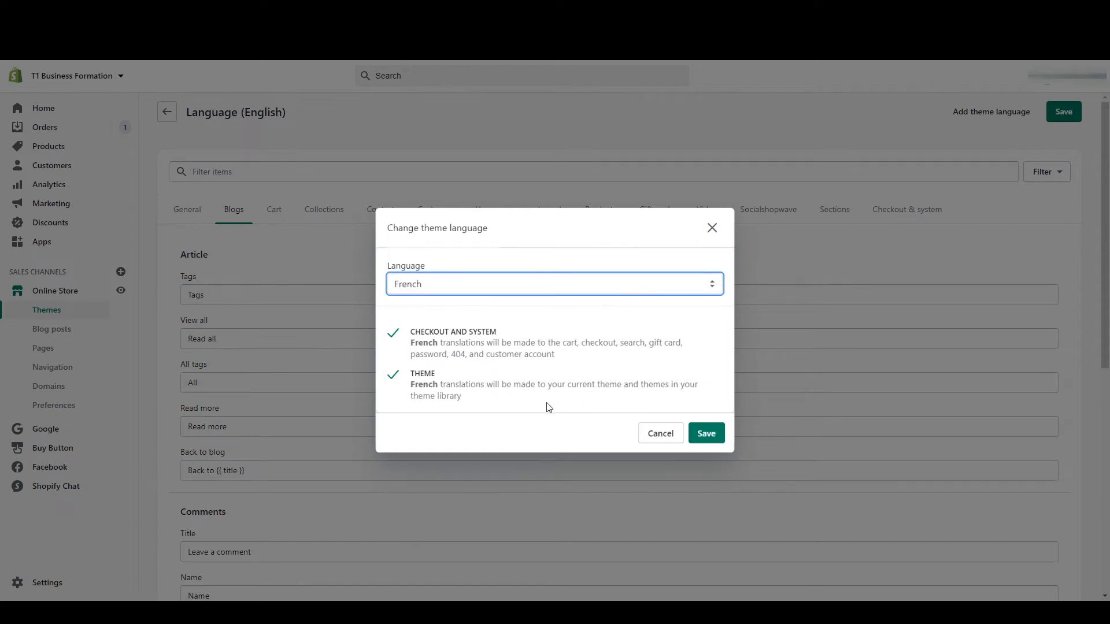
{"action": "left_click", "coordinate": [701, 433]}
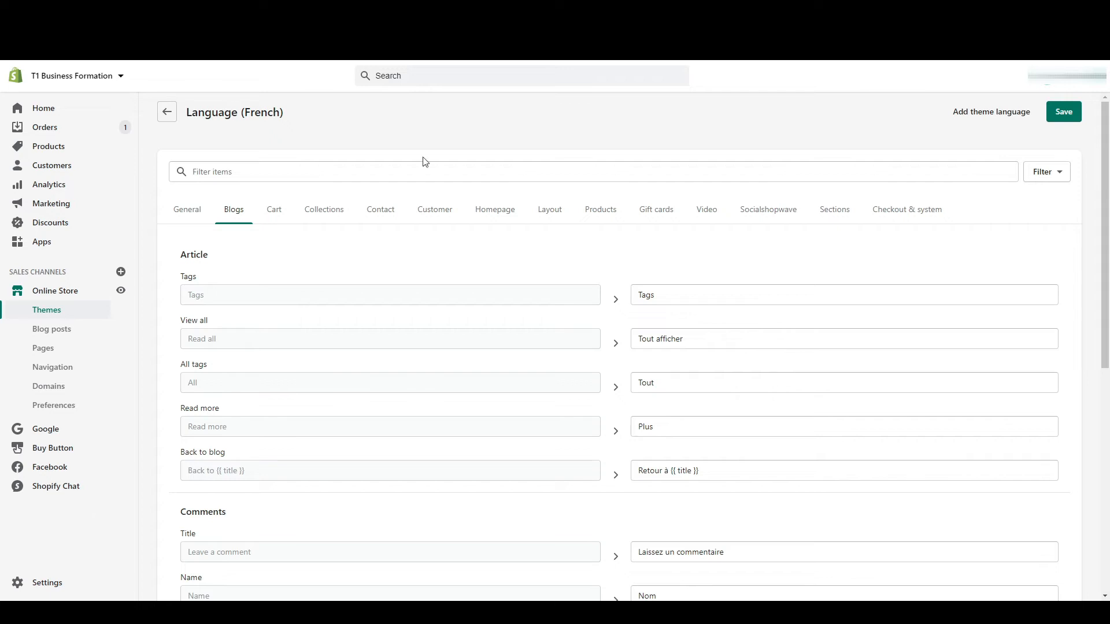
Step: Review the French translations of the blog article and comment texts, and save the translations
{"action": "scroll", "coordinate": [694, 428], "scroll_direction": "down", "scroll_amount": 4}
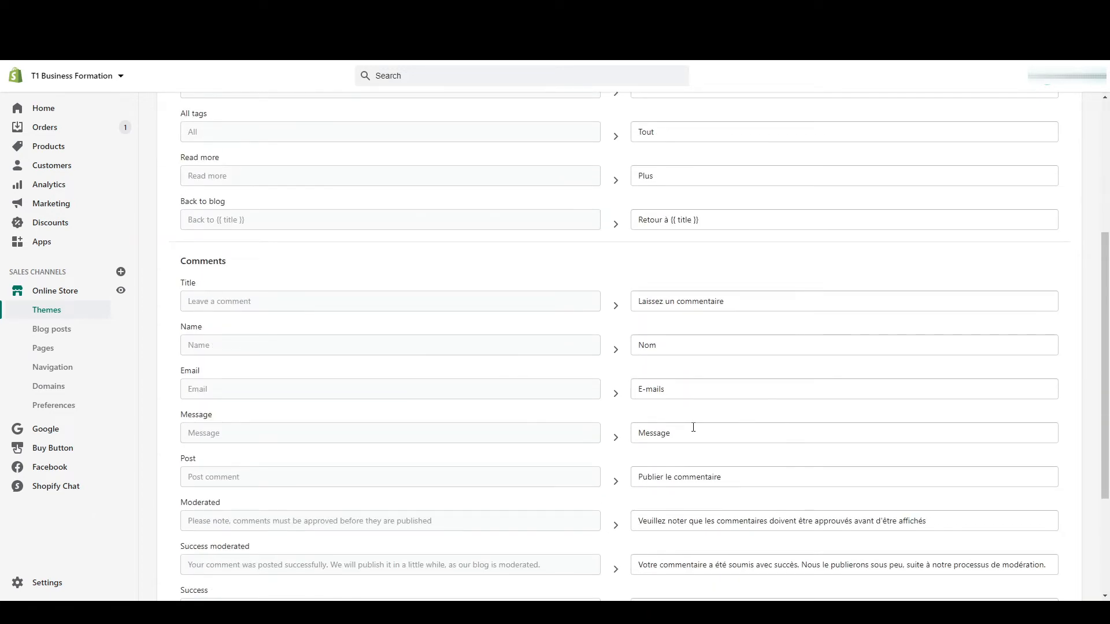
{"action": "scroll", "coordinate": [693, 427], "scroll_direction": "down", "scroll_amount": 3}
{"action": "scroll", "coordinate": [693, 427], "scroll_direction": "up", "scroll_amount": 8}
{"action": "left_click", "coordinate": [1061, 119]}
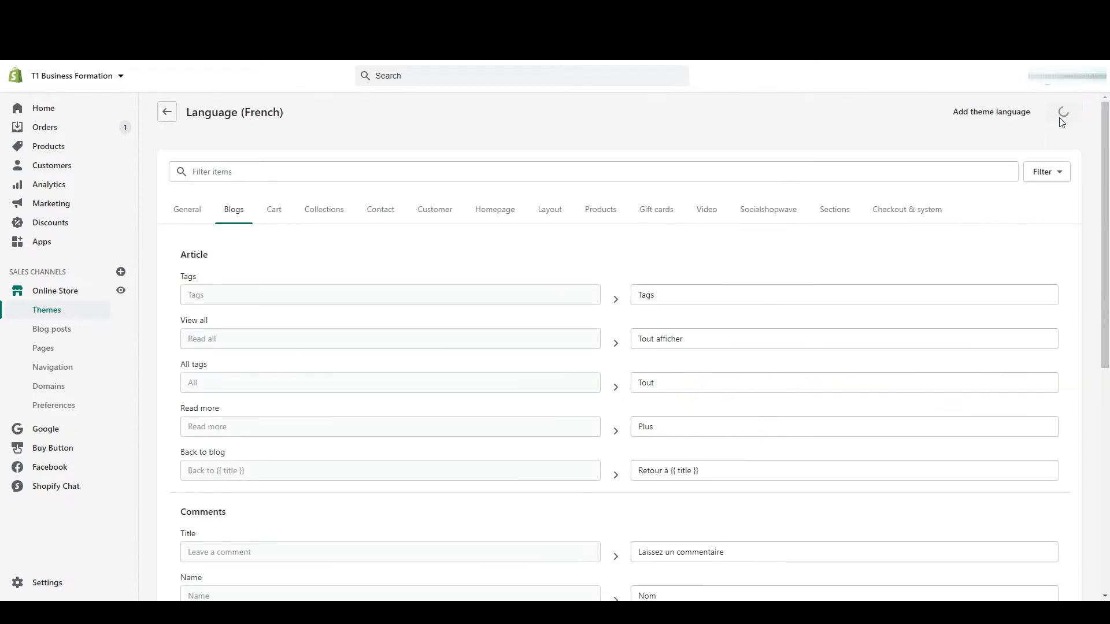
Step: Return to the themes overview and open the Fastseo alpha 1.2 theme for customization, showing its home page sections
{"action": "left_click", "coordinate": [46, 311]}
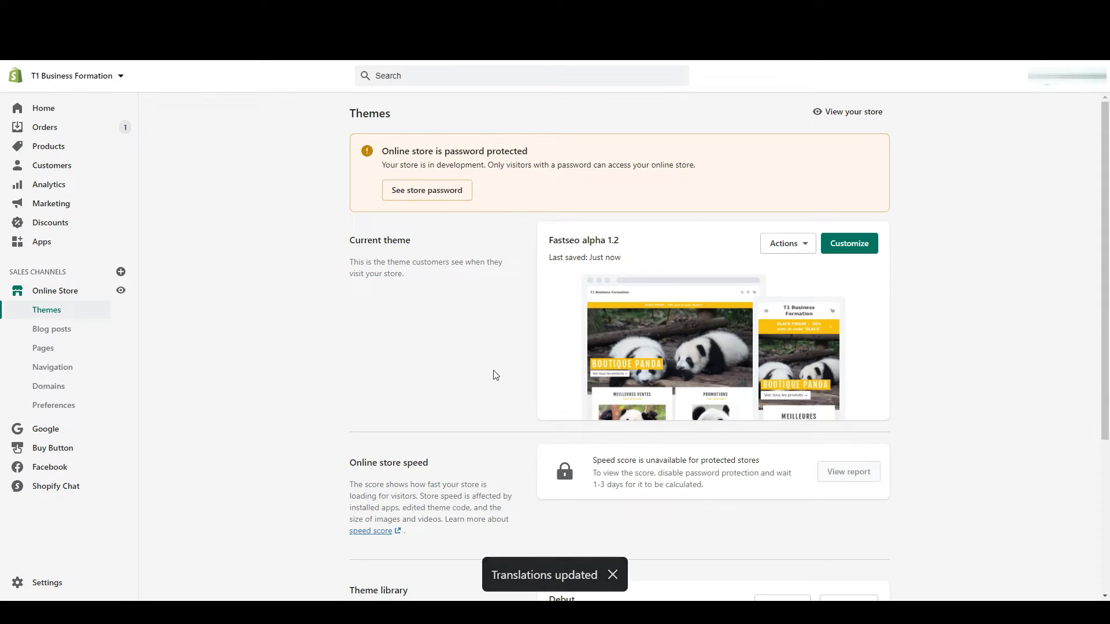
{"action": "left_click", "coordinate": [796, 255]}
{"action": "left_click", "coordinate": [794, 253]}
{"action": "left_click", "coordinate": [850, 254]}
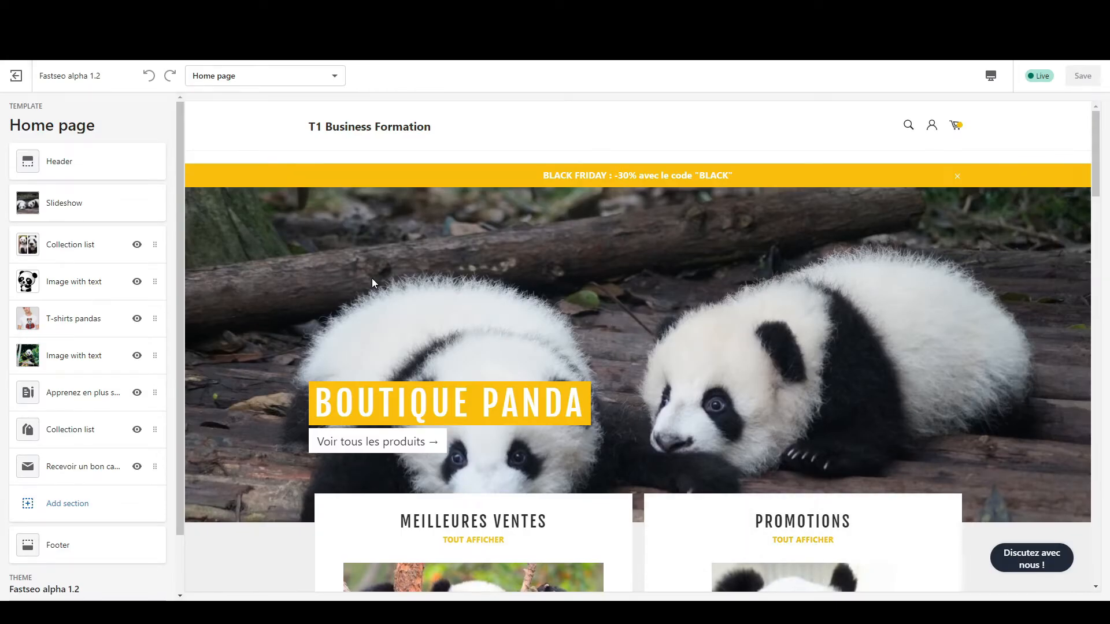
{"action": "scroll", "coordinate": [110, 293], "scroll_direction": "down", "scroll_amount": 2}
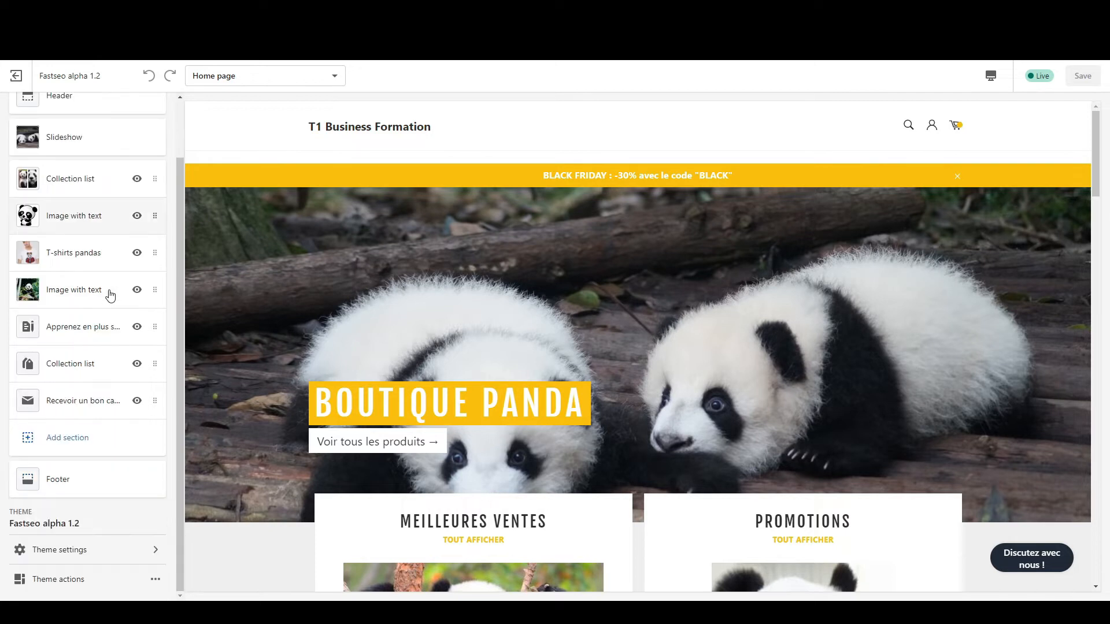
Step: Look through the home page sections and check the actions available for the theme
{"action": "left_click_drag", "start_coordinate": [153, 363], "coordinate": [77, 422]}
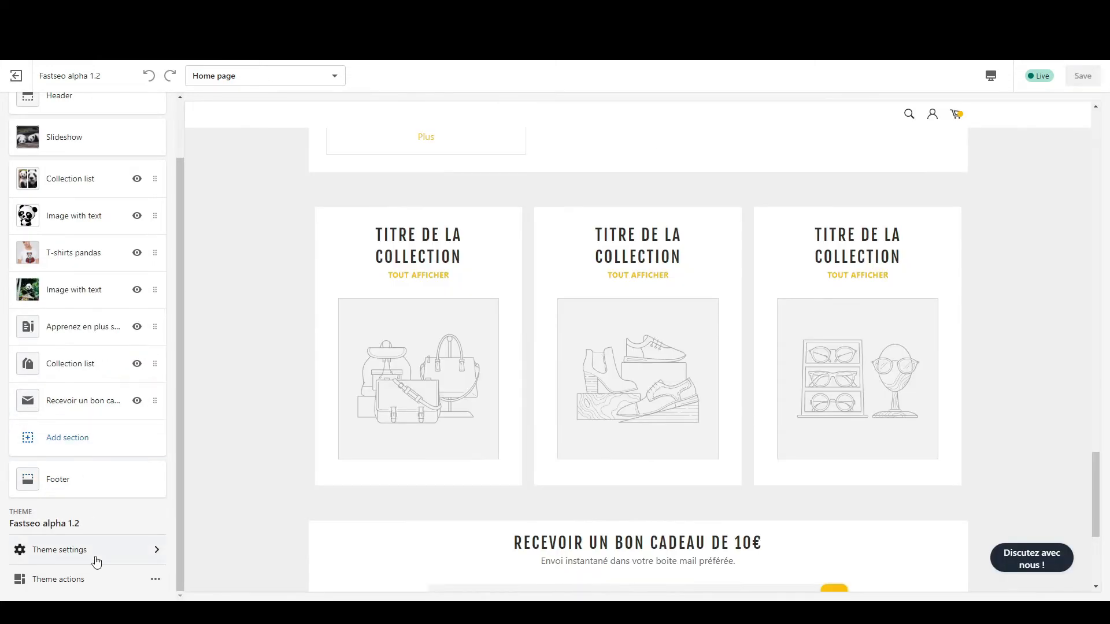
{"action": "left_click", "coordinate": [103, 585]}
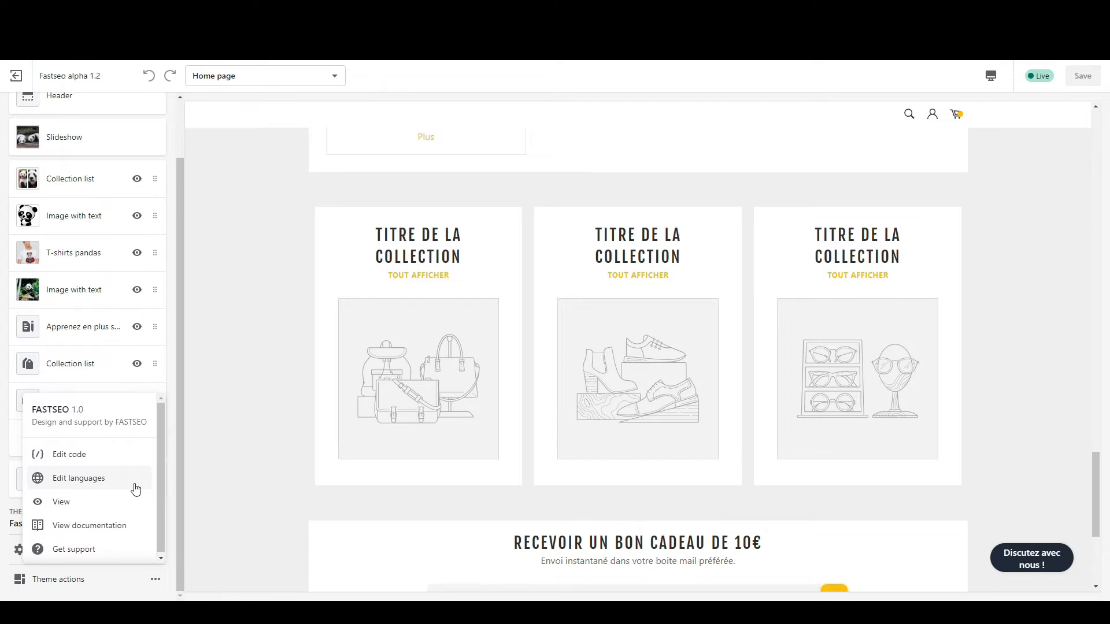
{"action": "left_click", "coordinate": [216, 347]}
{"action": "scroll", "coordinate": [95, 250], "scroll_direction": "up", "scroll_amount": 3}
{"action": "scroll", "coordinate": [224, 220], "scroll_direction": "up", "scroll_amount": 20}
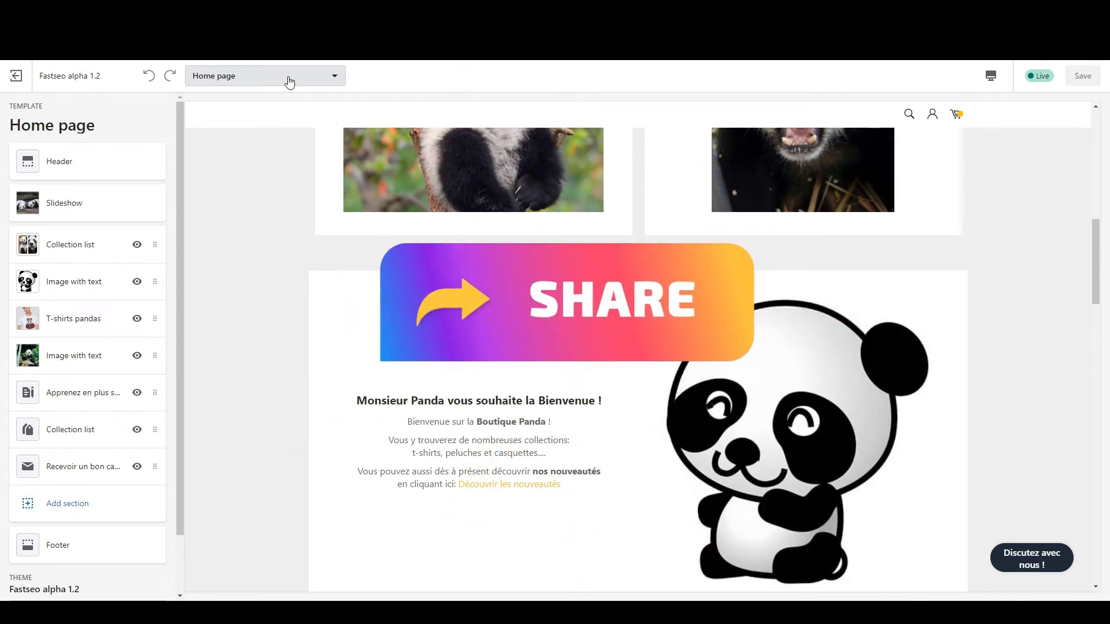
Step: Review the list of page templates that can be customized, then look over the home page preview
{"action": "left_click", "coordinate": [290, 82]}
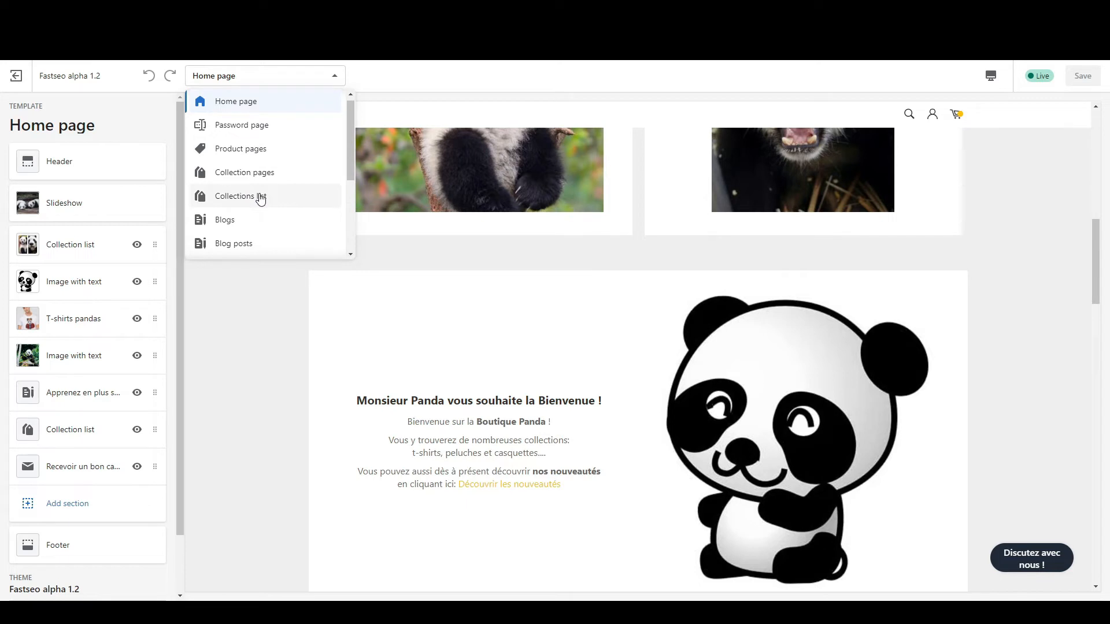
{"action": "scroll", "coordinate": [269, 220], "scroll_direction": "down", "scroll_amount": 1}
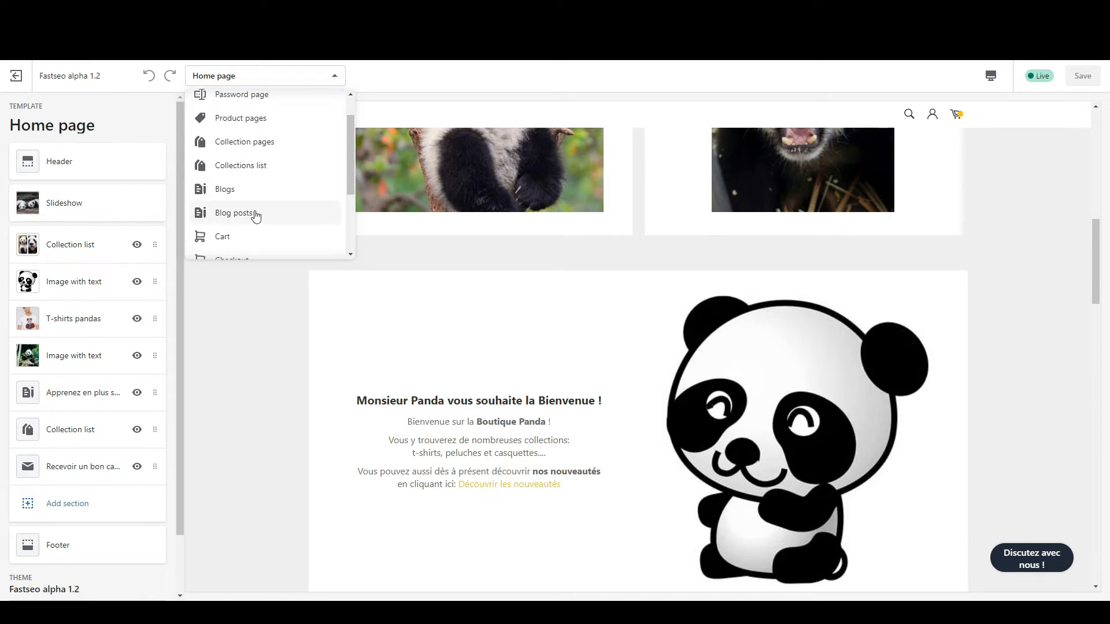
{"action": "scroll", "coordinate": [269, 226], "scroll_direction": "down", "scroll_amount": 2}
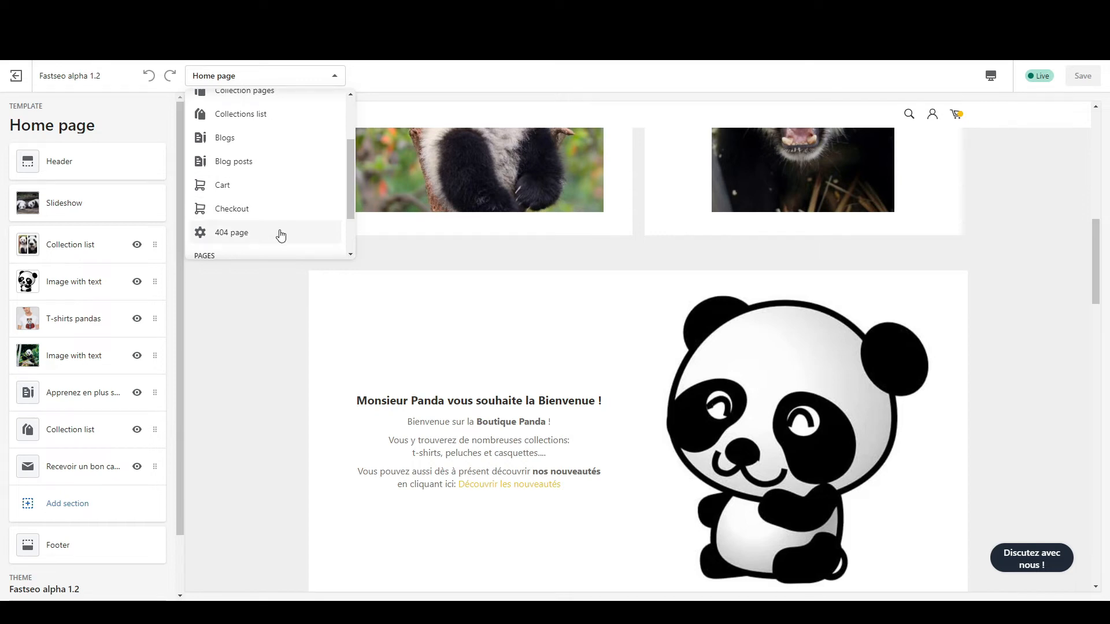
{"action": "scroll", "coordinate": [280, 234], "scroll_direction": "down", "scroll_amount": 2}
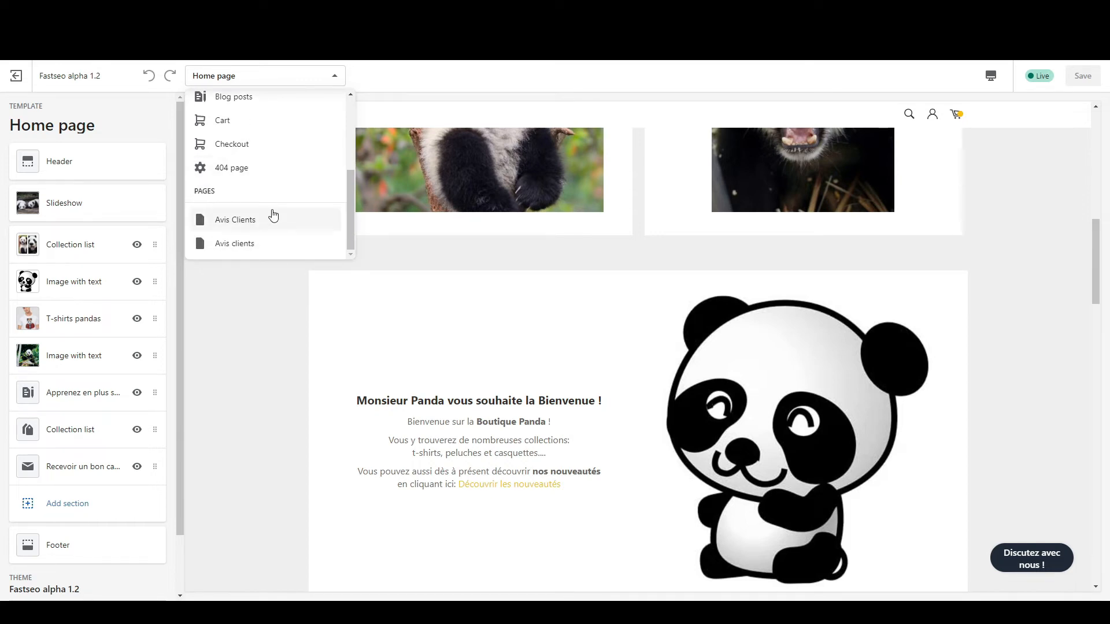
{"action": "scroll", "coordinate": [309, 227], "scroll_direction": "up", "scroll_amount": 8}
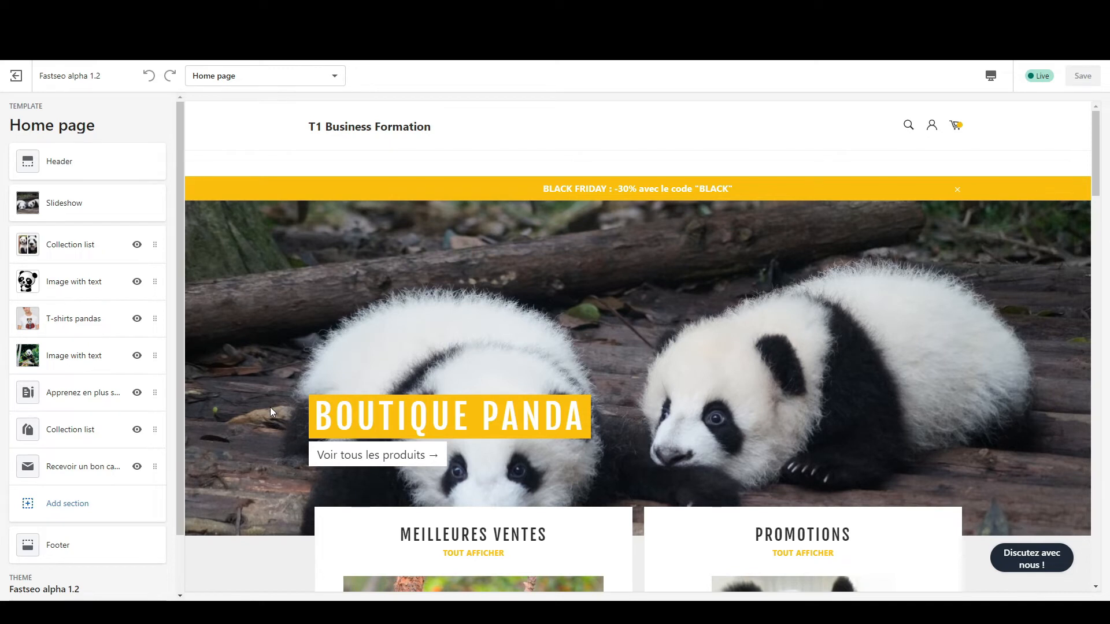
{"action": "scroll", "coordinate": [271, 408], "scroll_direction": "down", "scroll_amount": 20}
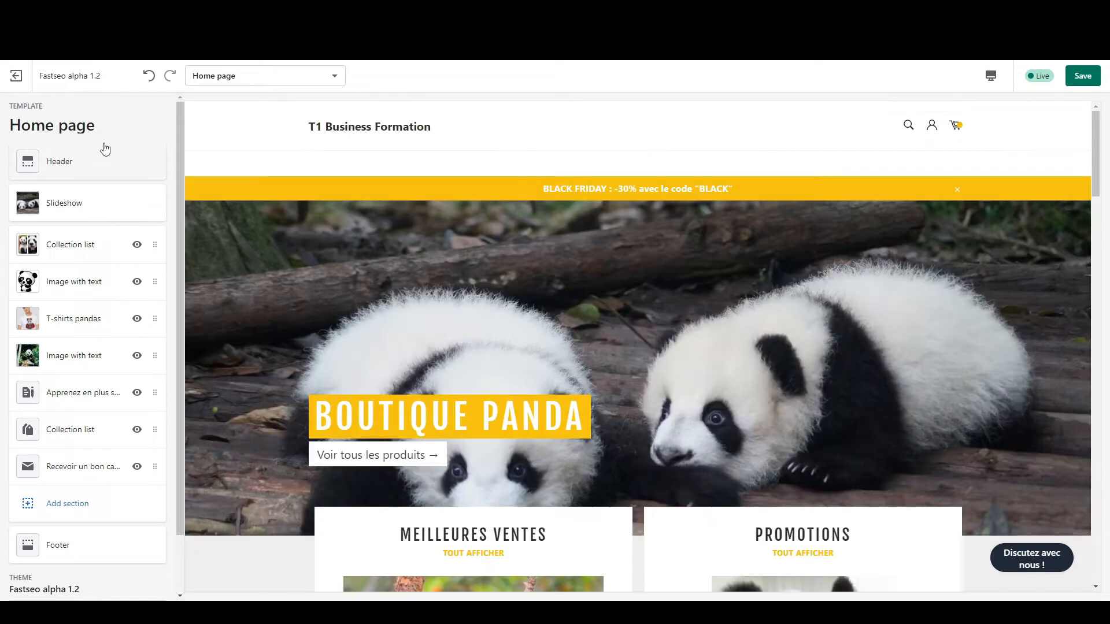
Step: Set the blue T1 image as the header logo with a custom width of 50 pixels
{"action": "left_click", "coordinate": [105, 159]}
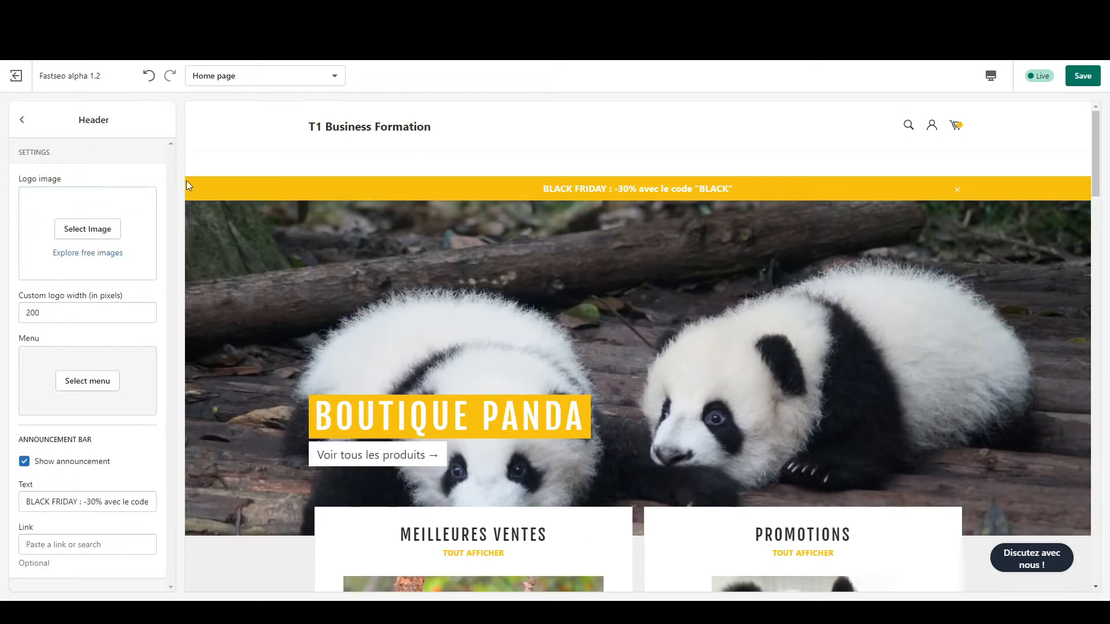
{"action": "left_click", "coordinate": [88, 230]}
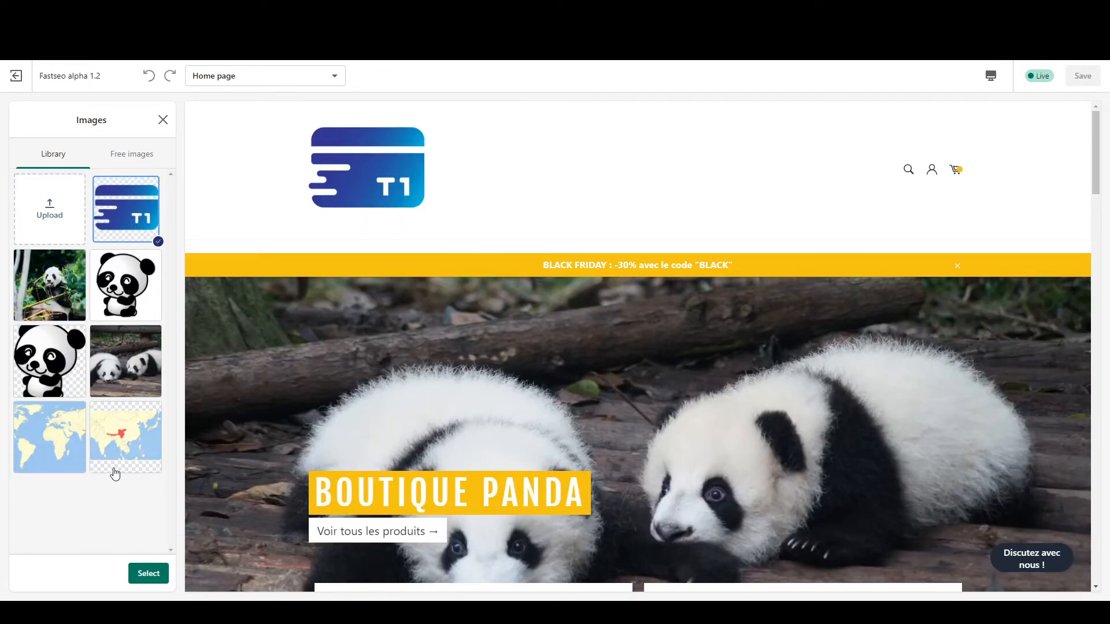
{"action": "left_click", "coordinate": [141, 571]}
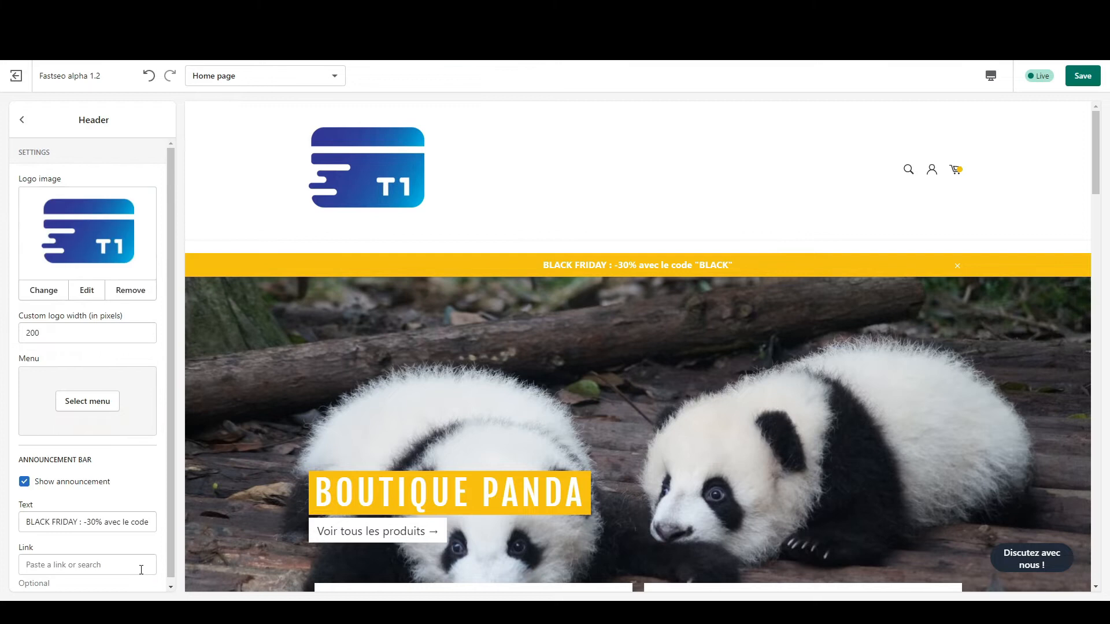
{"action": "double_click", "coordinate": [89, 333]}
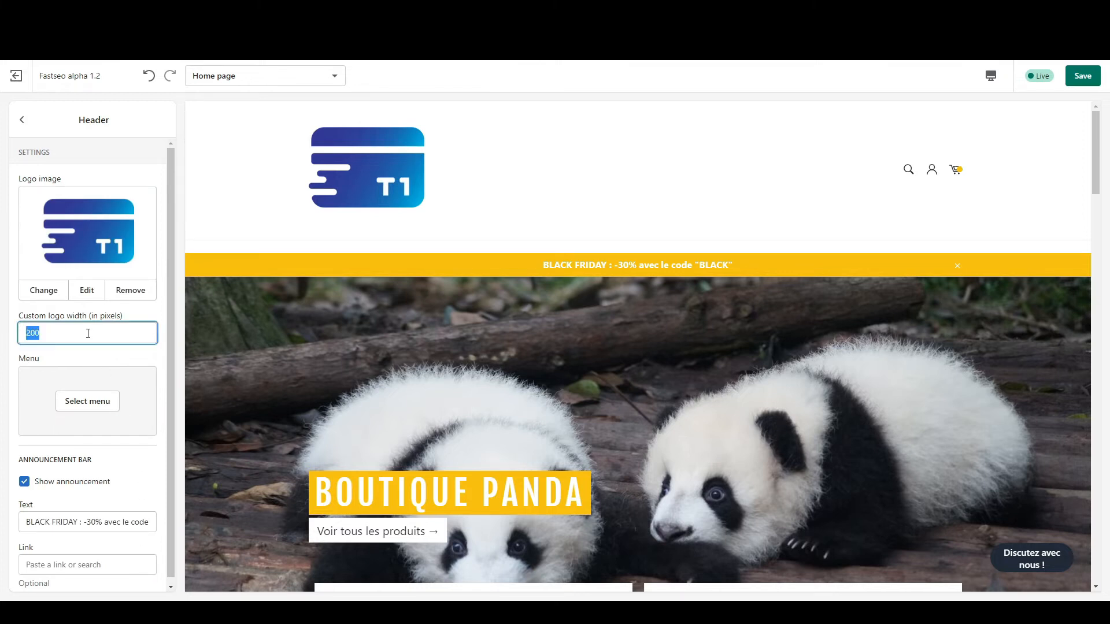
{"action": "type", "text": "50"}
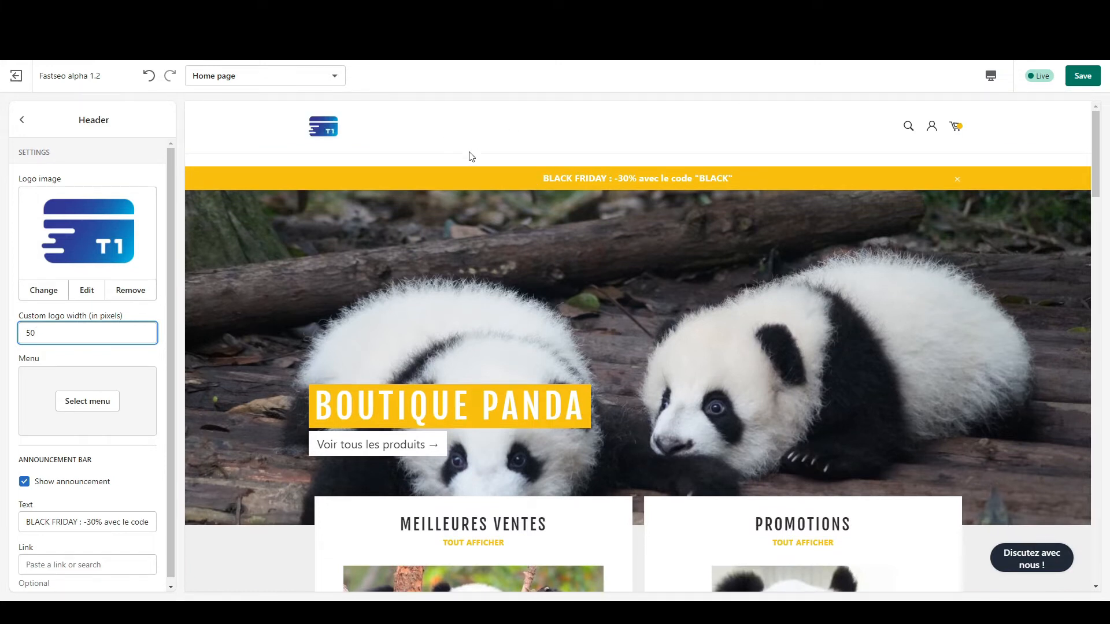
{"action": "left_click", "coordinate": [127, 152]}
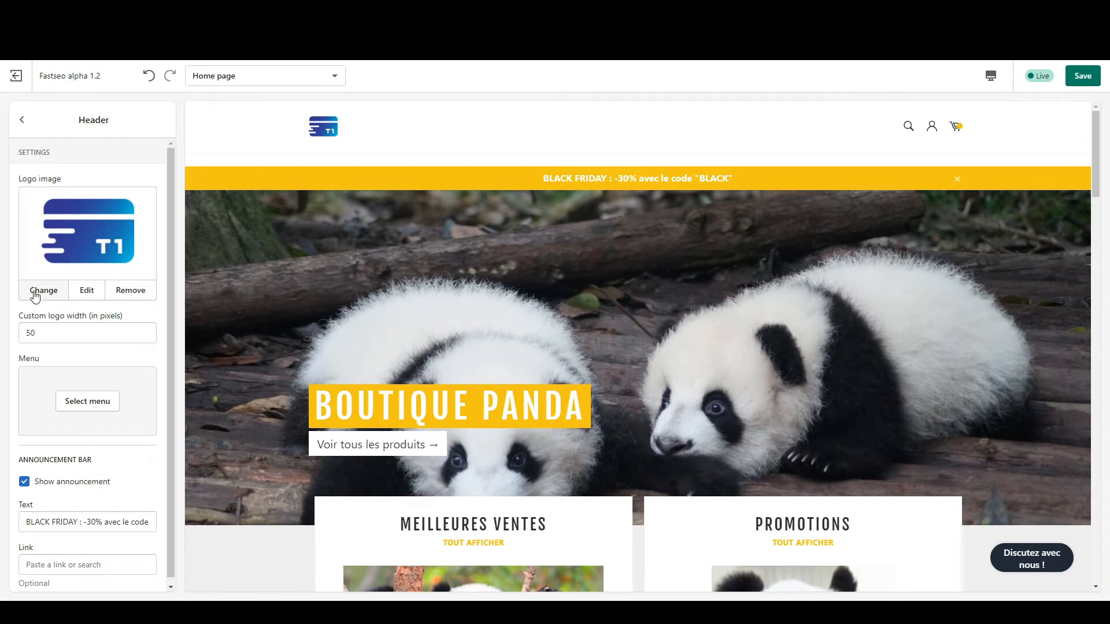
Step: Edit the header logo image and enter "T1 Boutique" as its alt text
{"action": "left_click", "coordinate": [93, 290]}
{"action": "left_click", "coordinate": [617, 306]}
{"action": "type", "text": "T"}
{"action": "type", "text": "1 Boutique"}
{"action": "key", "text": "Return"}
Step: Assign the Main menu to the store header
{"action": "left_click", "coordinate": [105, 412]}
{"action": "left_click", "coordinate": [86, 257]}
{"action": "left_click", "coordinate": [148, 574]}
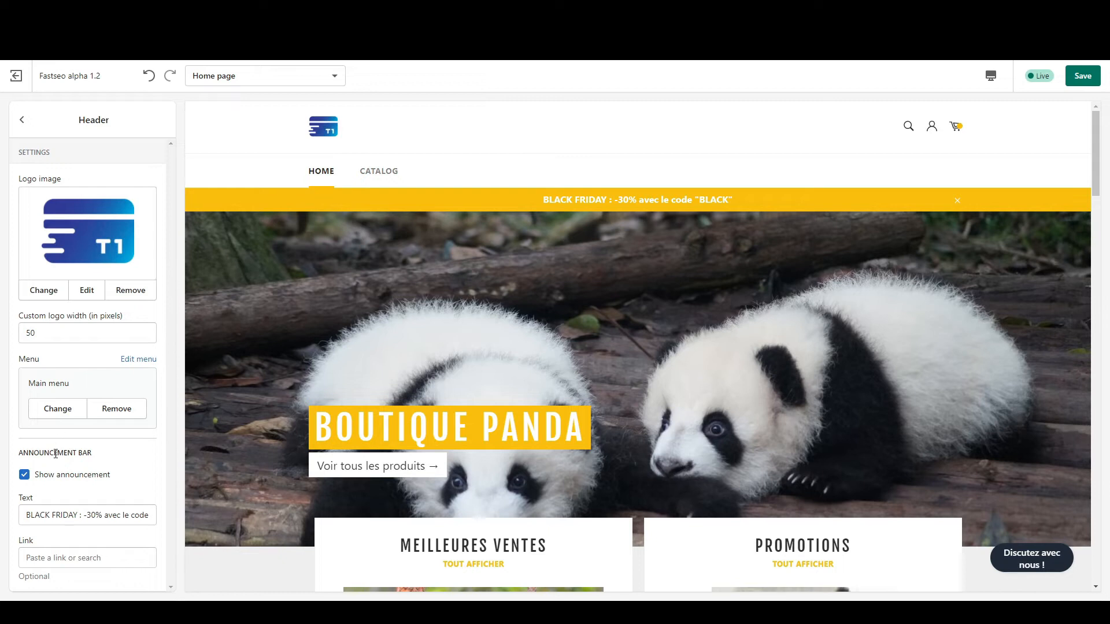
Step: Switch the header's announcement bar off and on again, and save the header changes
{"action": "left_click", "coordinate": [64, 475]}
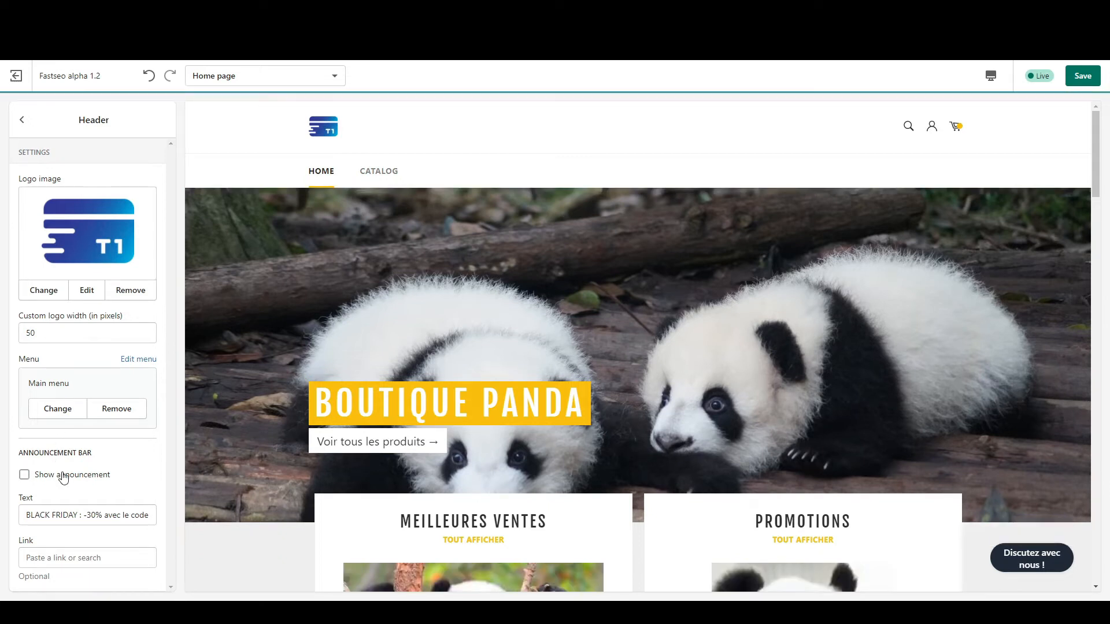
{"action": "left_click", "coordinate": [64, 477]}
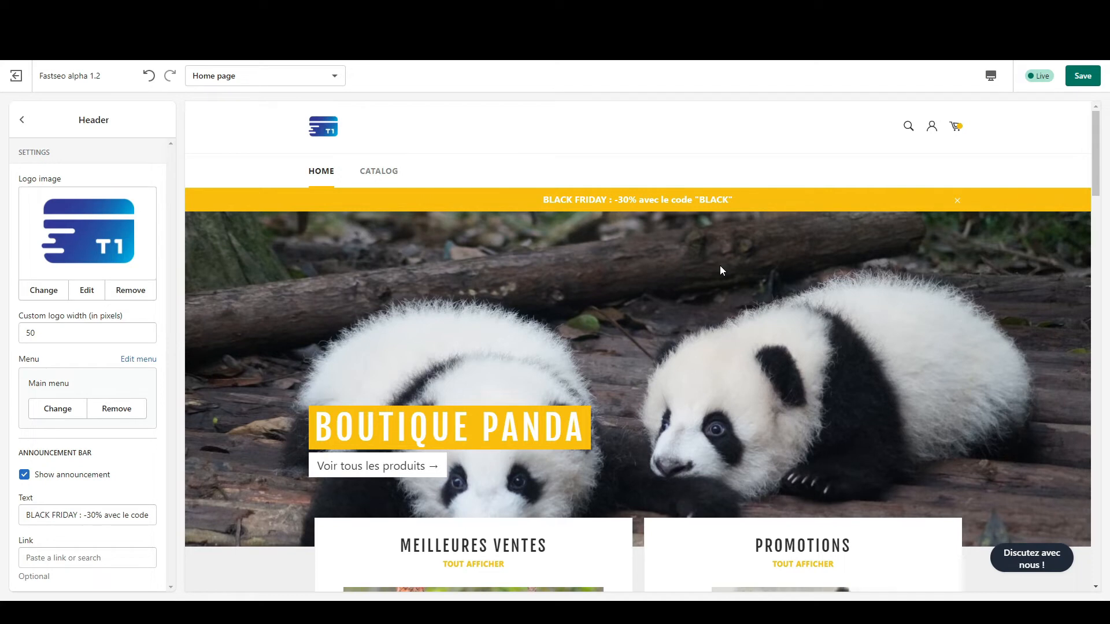
{"action": "left_click", "coordinate": [1083, 76]}
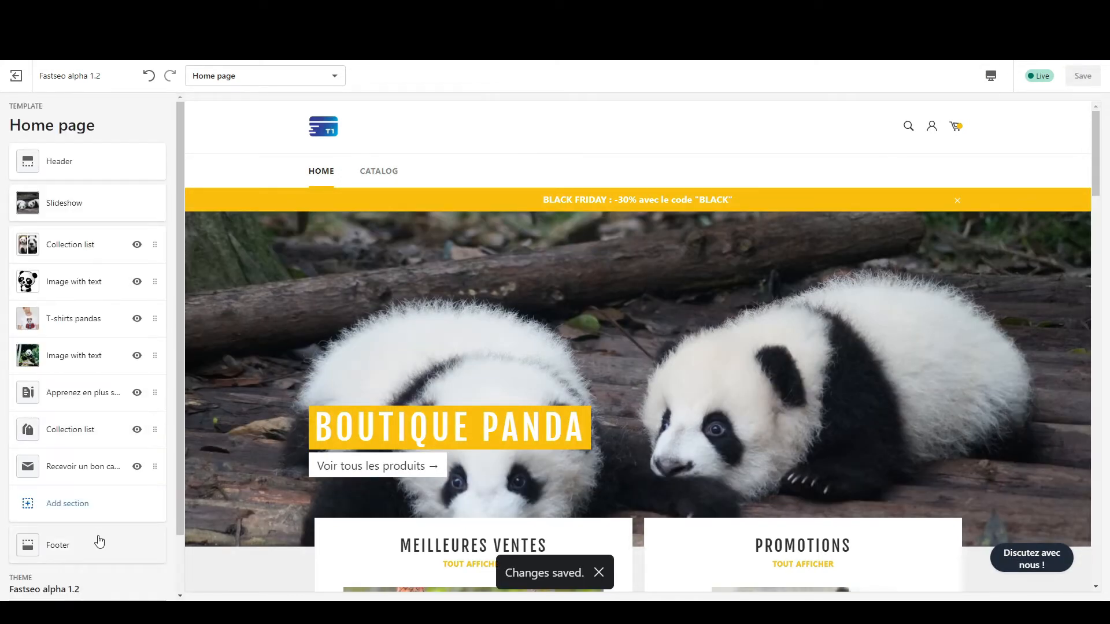
Step: Add a menu block to the footer and assign the Main menu to it
{"action": "left_click", "coordinate": [102, 544]}
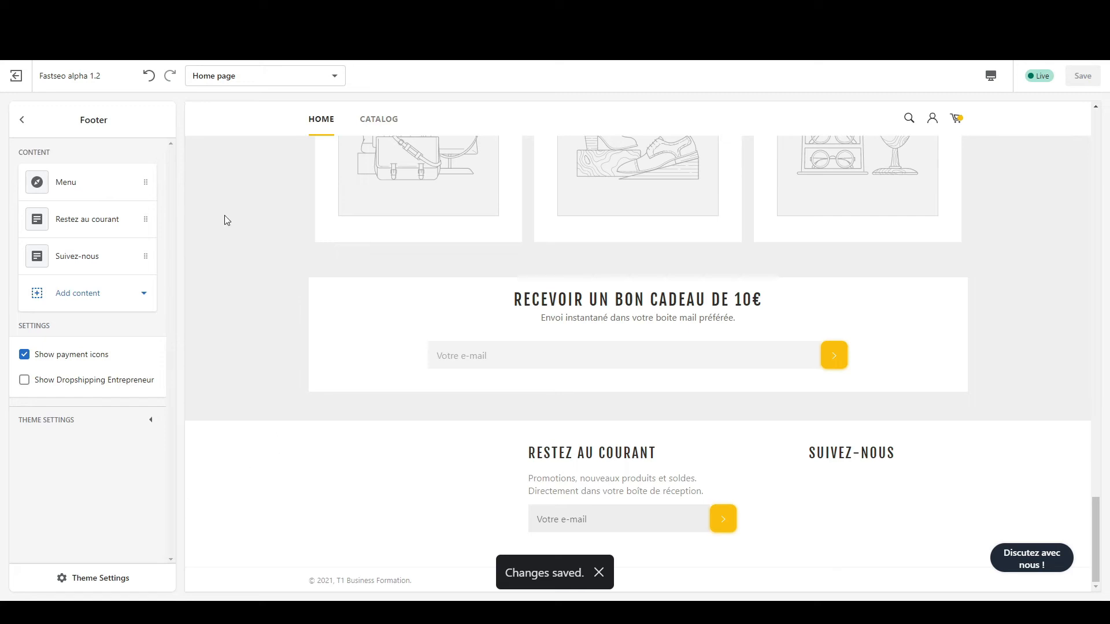
{"action": "left_click", "coordinate": [69, 306]}
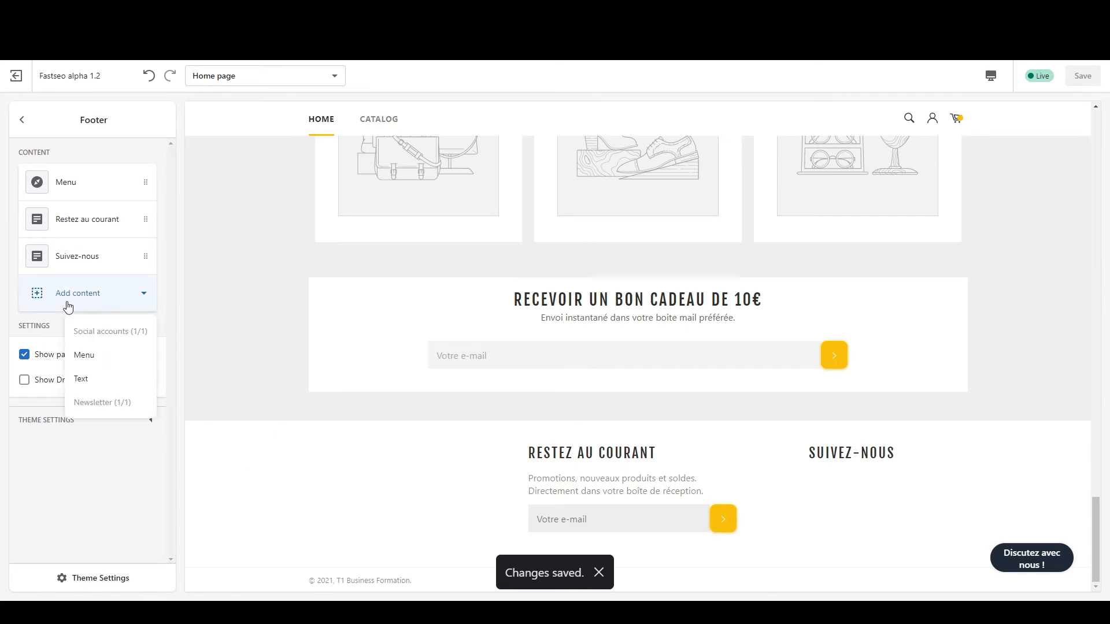
{"action": "left_click", "coordinate": [85, 358]}
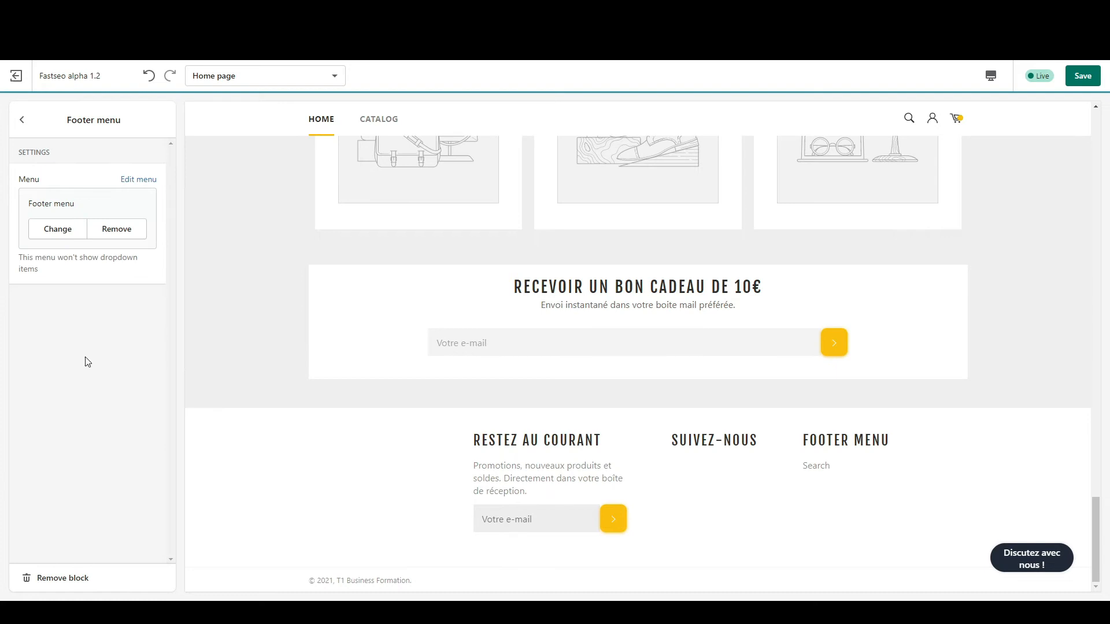
{"action": "left_click", "coordinate": [68, 230]}
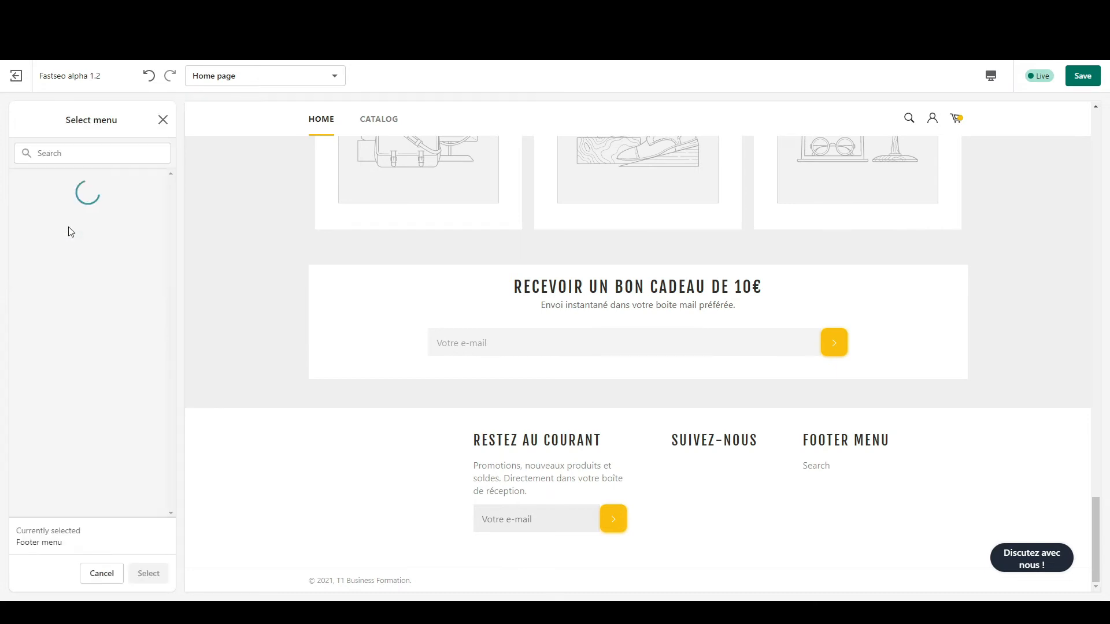
{"action": "left_click", "coordinate": [69, 254]}
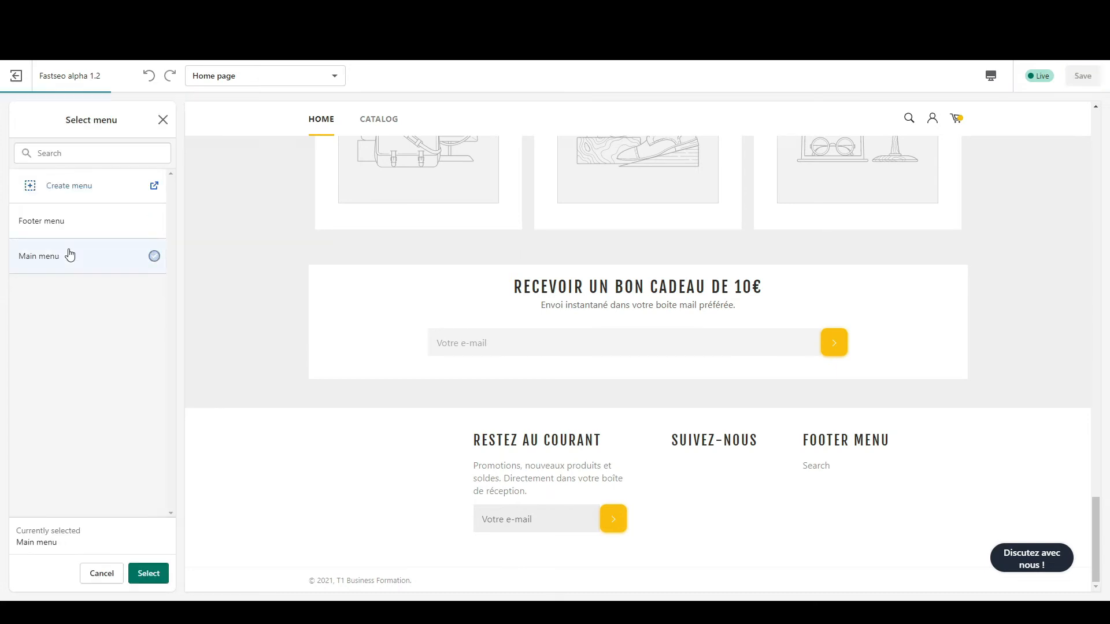
{"action": "left_click", "coordinate": [150, 575]}
Step: Remove the empty Menu block from the footer
{"action": "left_click", "coordinate": [792, 434]}
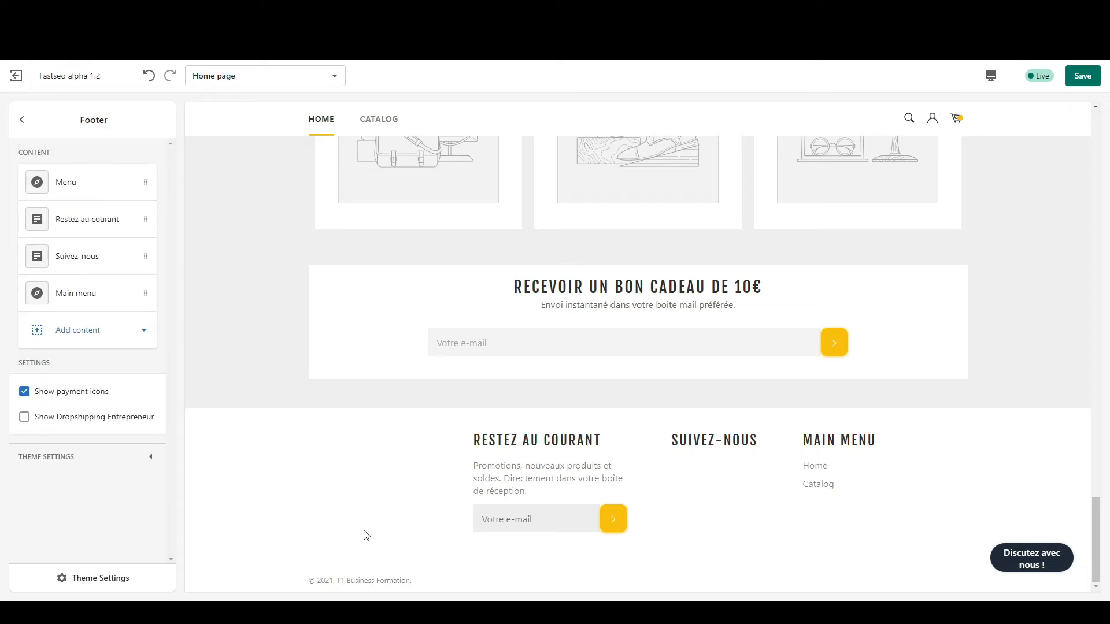
{"action": "left_click", "coordinate": [84, 192]}
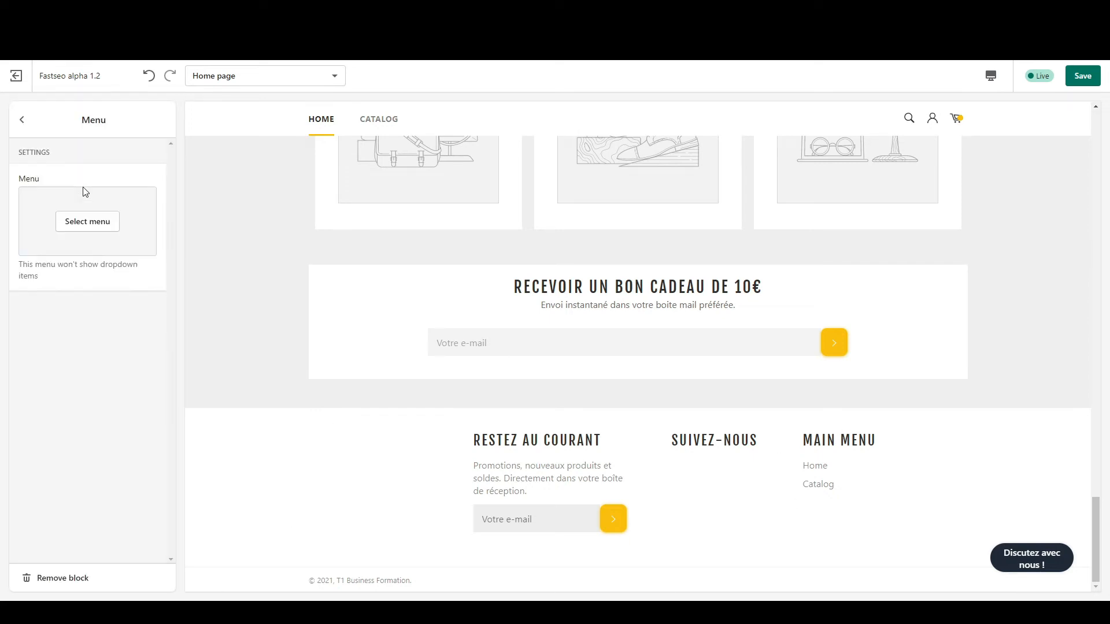
{"action": "left_click", "coordinate": [55, 579]}
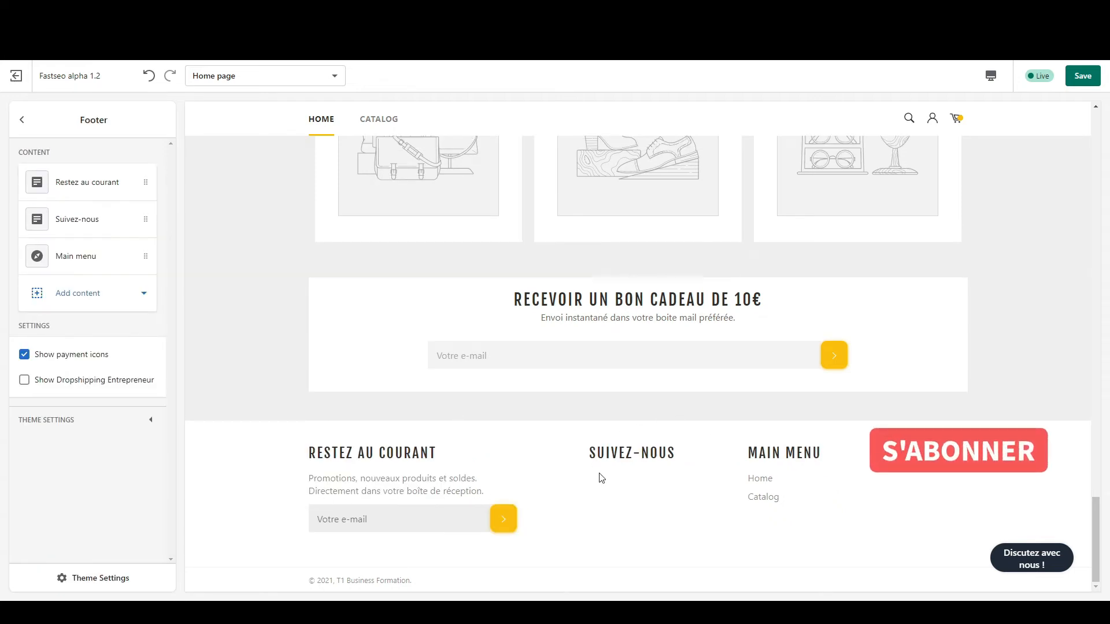
Step: Enter facebook.com and Twitter.com as the Facebook and Twitter links in the theme settings, and save the changes
{"action": "left_click", "coordinate": [119, 577]}
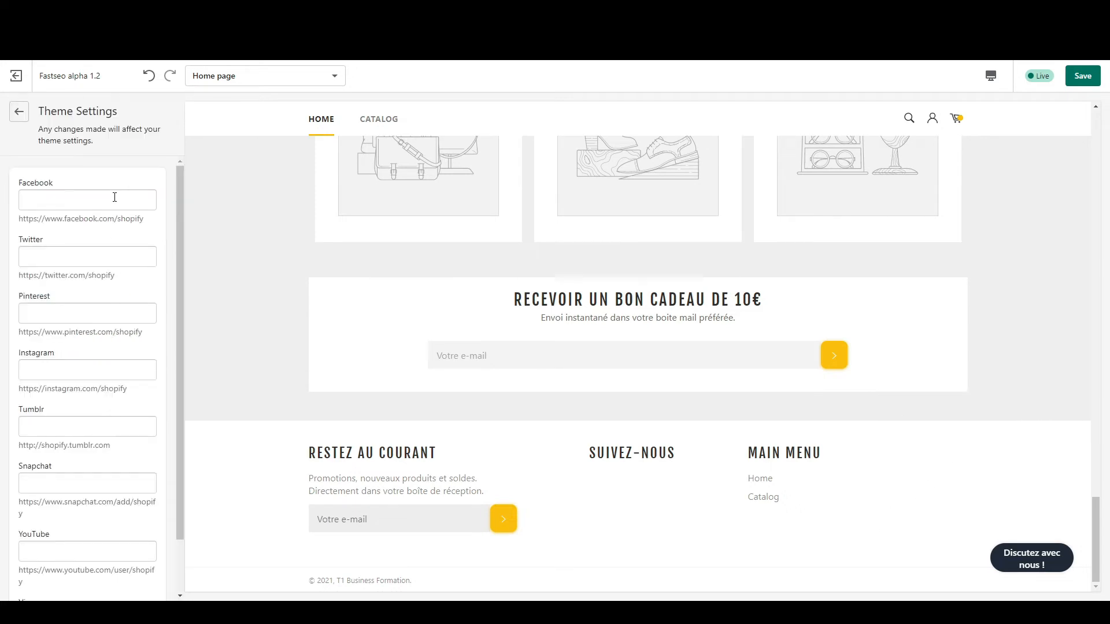
{"action": "left_click", "coordinate": [114, 197]}
{"action": "type", "text": "facebook.com"}
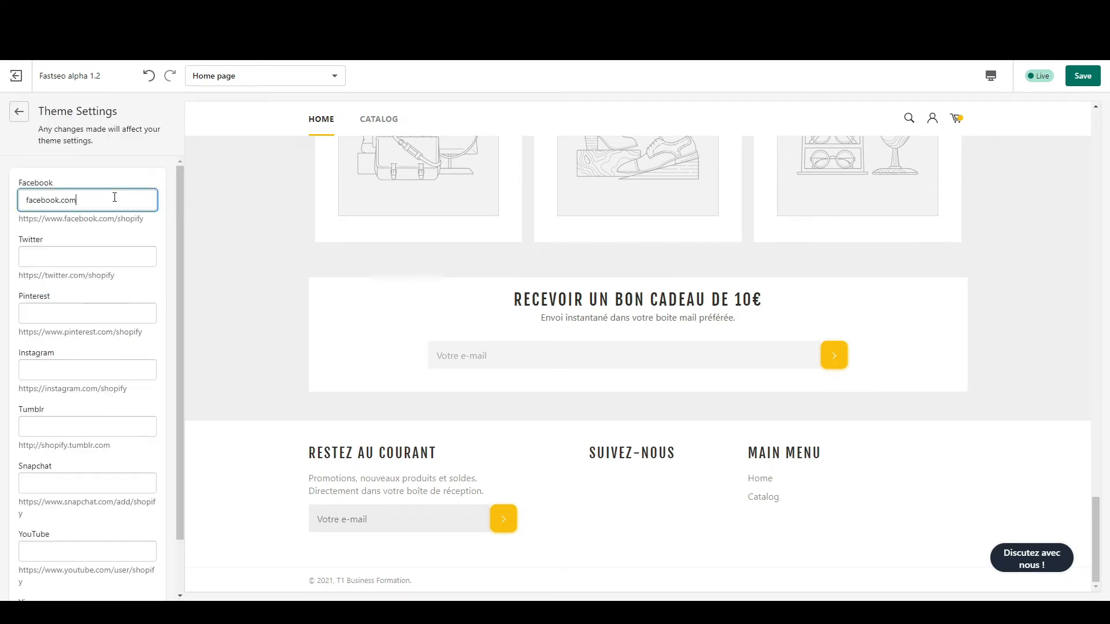
{"action": "left_click", "coordinate": [80, 250]}
{"action": "type", "text": "Twitter.com"}
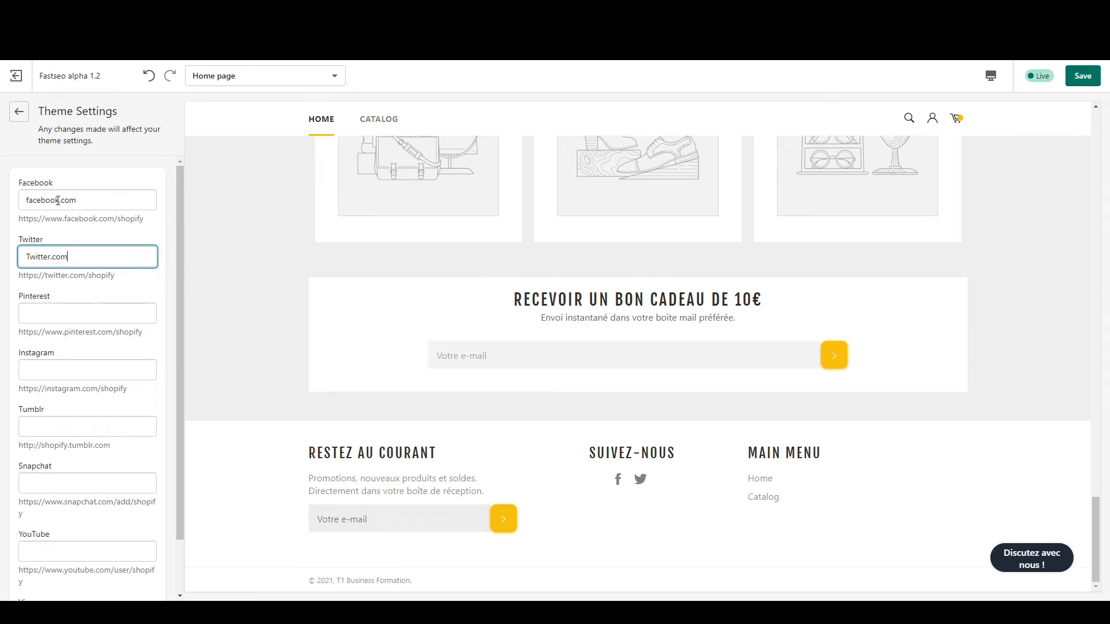
{"action": "left_click", "coordinate": [1083, 75]}
Step: Examine the slideshow's Boutique Panda slide settings, including its image, heading, button label and link
{"action": "scroll", "coordinate": [1008, 171], "scroll_direction": "up", "scroll_amount": 15}
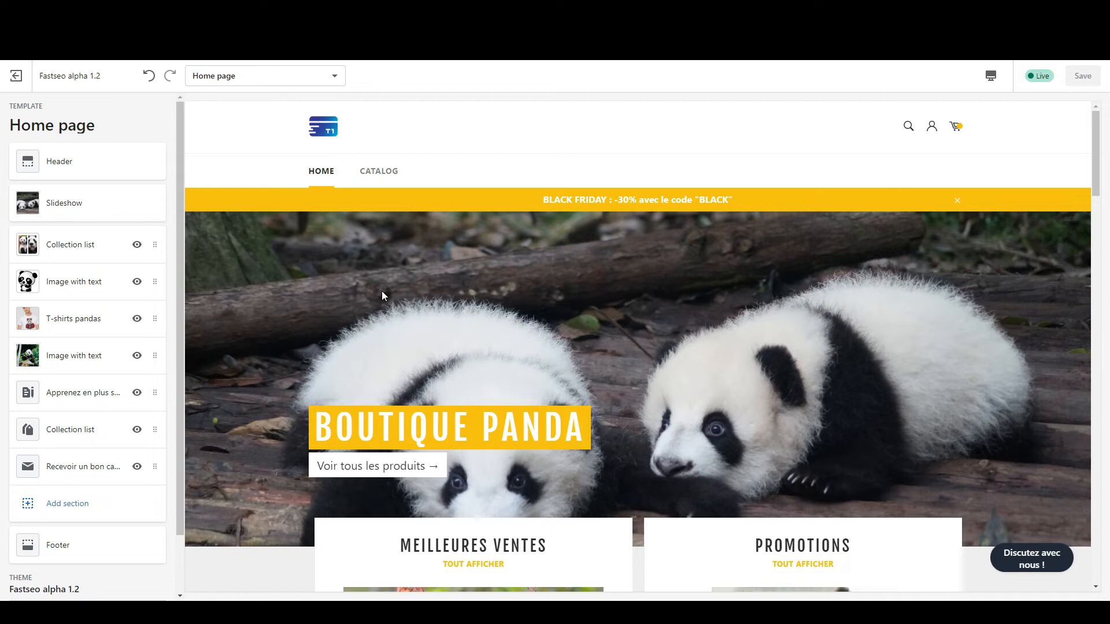
{"action": "left_click", "coordinate": [118, 209]}
{"action": "left_click", "coordinate": [104, 189]}
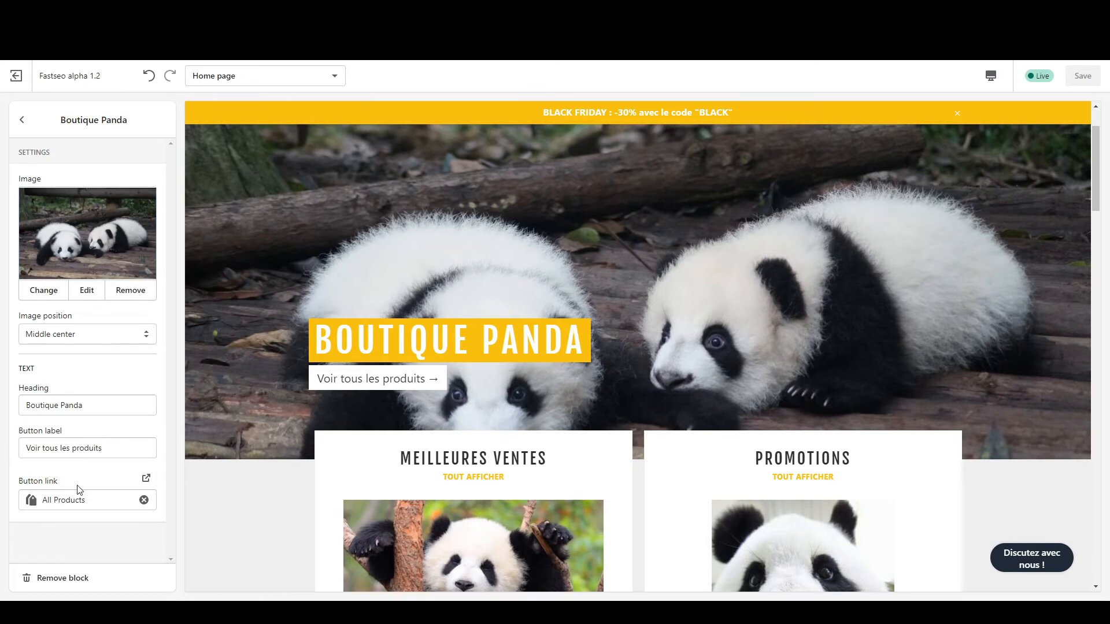
{"action": "left_click_drag", "start_coordinate": [65, 391], "coordinate": [12, 393]}
{"action": "triple_click", "coordinate": [65, 406]}
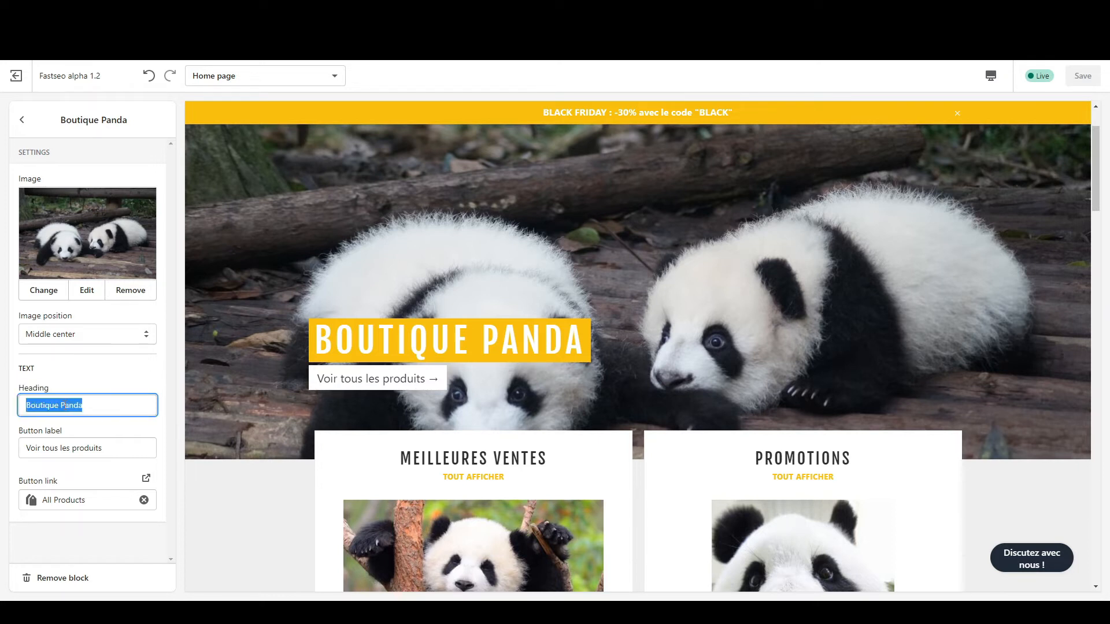
{"action": "left_click", "coordinate": [23, 122]}
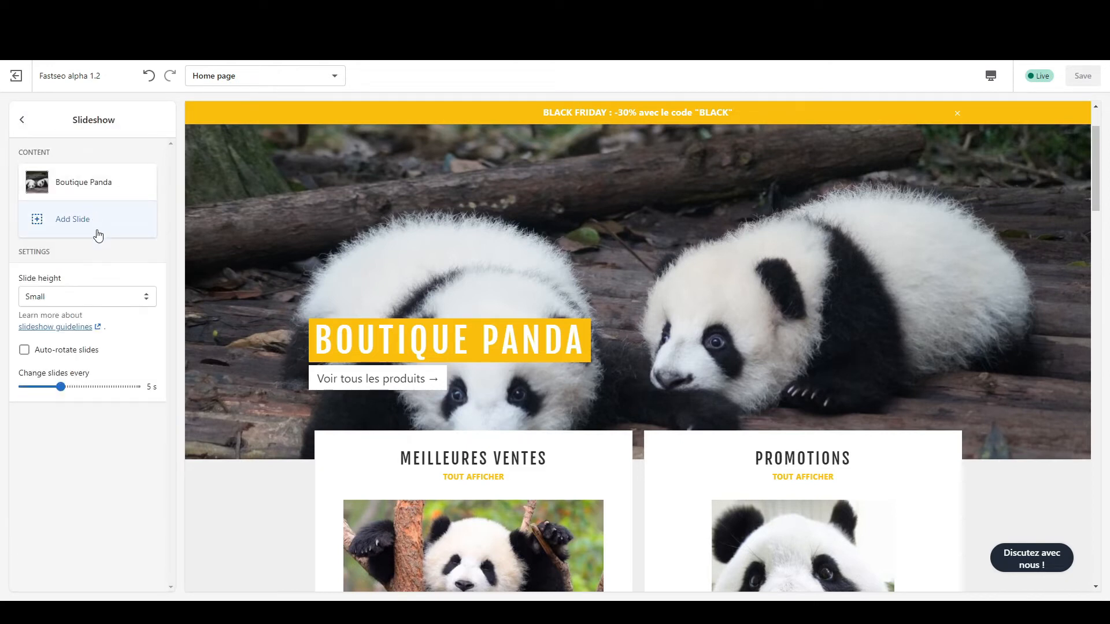
Step: Try auto-rotation of the slides in the slideshow and turn it off again
{"action": "left_click", "coordinate": [65, 352]}
{"action": "left_click", "coordinate": [45, 351]}
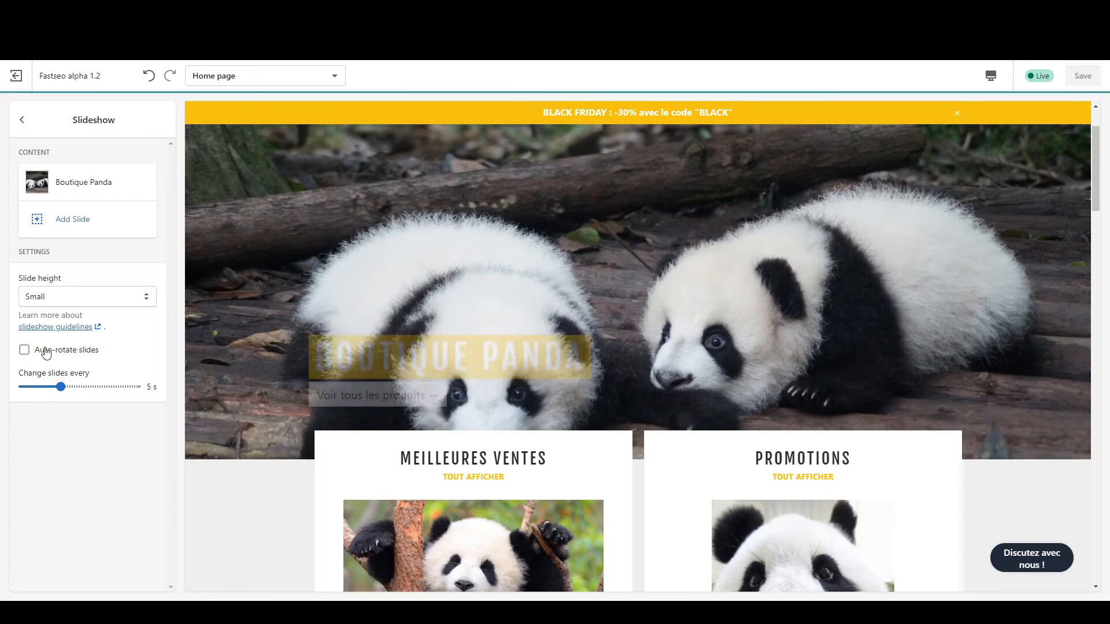
Step: Examine the settings of the first Collection list section, including its collections and the option to remove it
{"action": "left_click", "coordinate": [23, 120]}
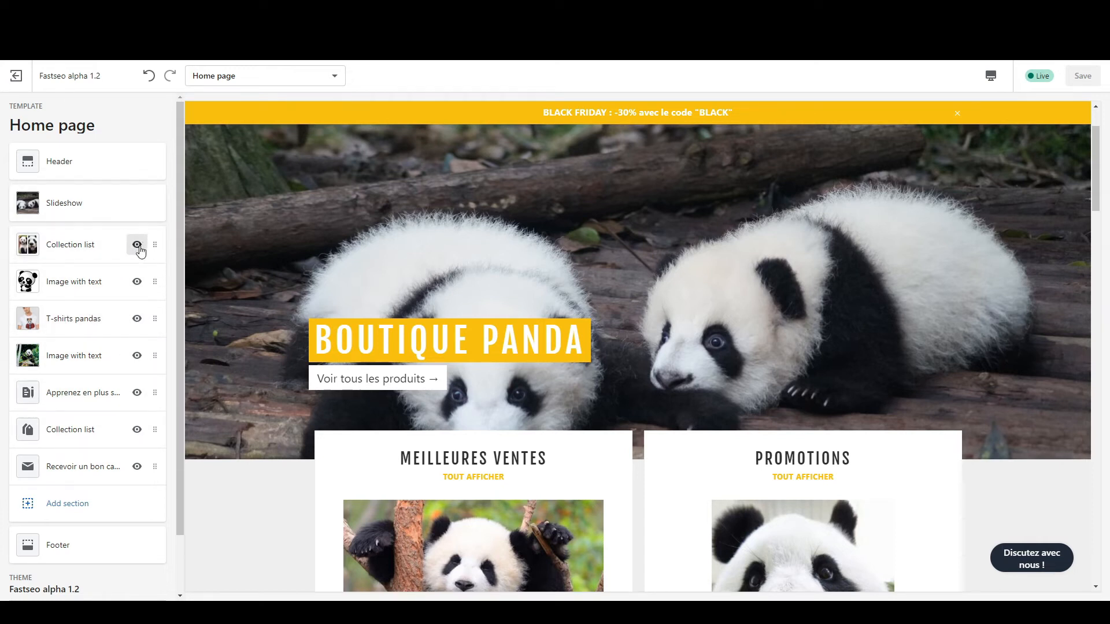
{"action": "left_click", "coordinate": [116, 246]}
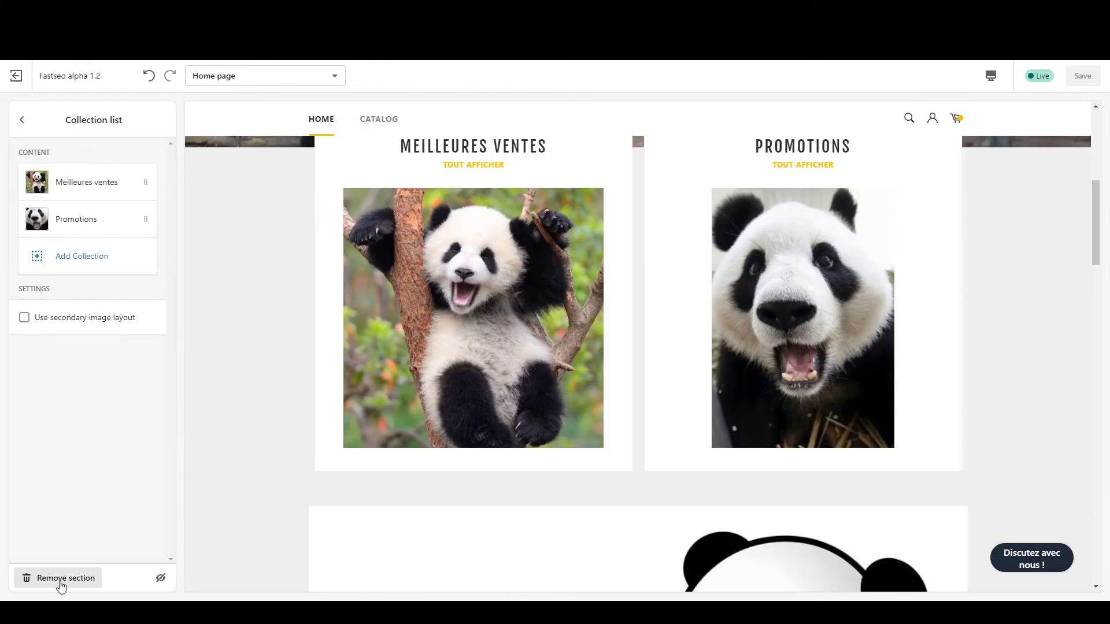
{"action": "left_click", "coordinate": [60, 580]}
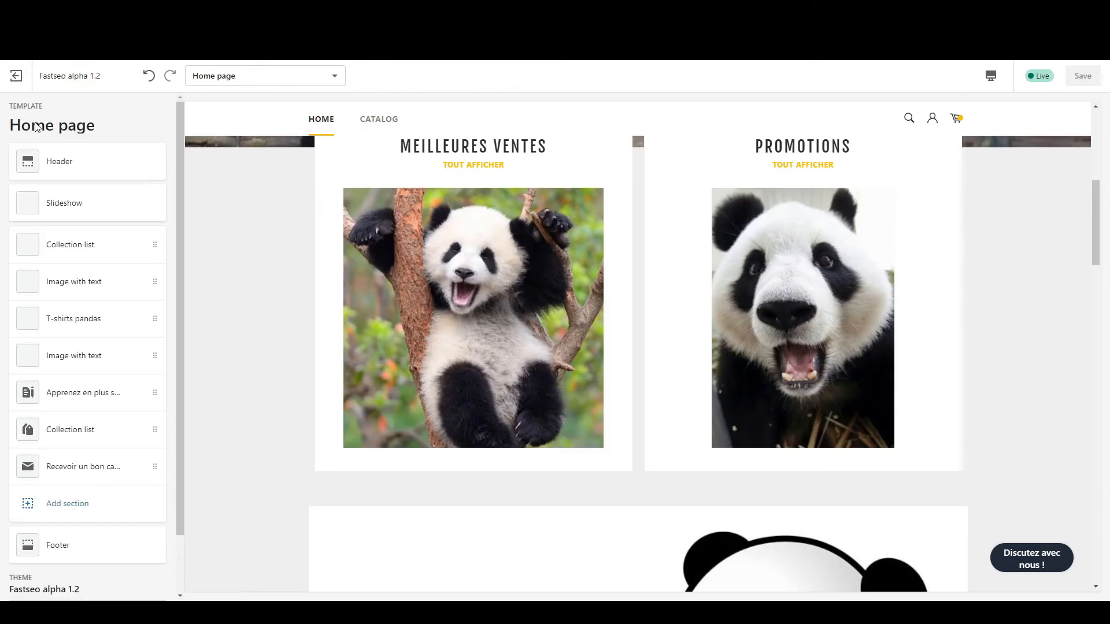
Step: Add a Map section from the store information sections to the home page
{"action": "left_click", "coordinate": [56, 503]}
{"action": "scroll", "coordinate": [129, 268], "scroll_direction": "down", "scroll_amount": 3}
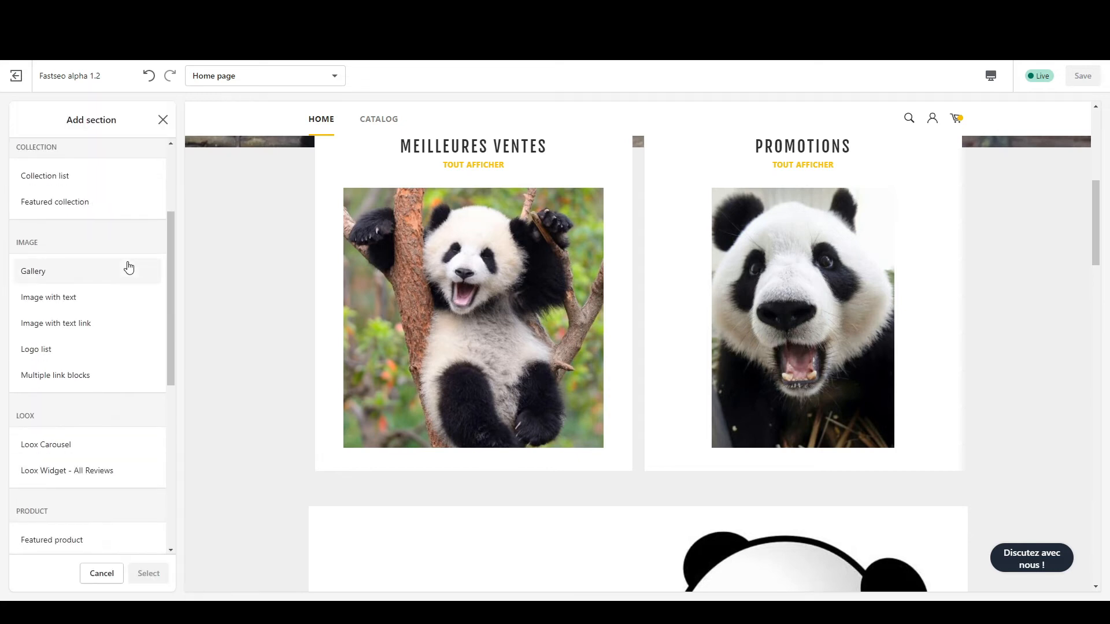
{"action": "scroll", "coordinate": [129, 267], "scroll_direction": "down", "scroll_amount": 7}
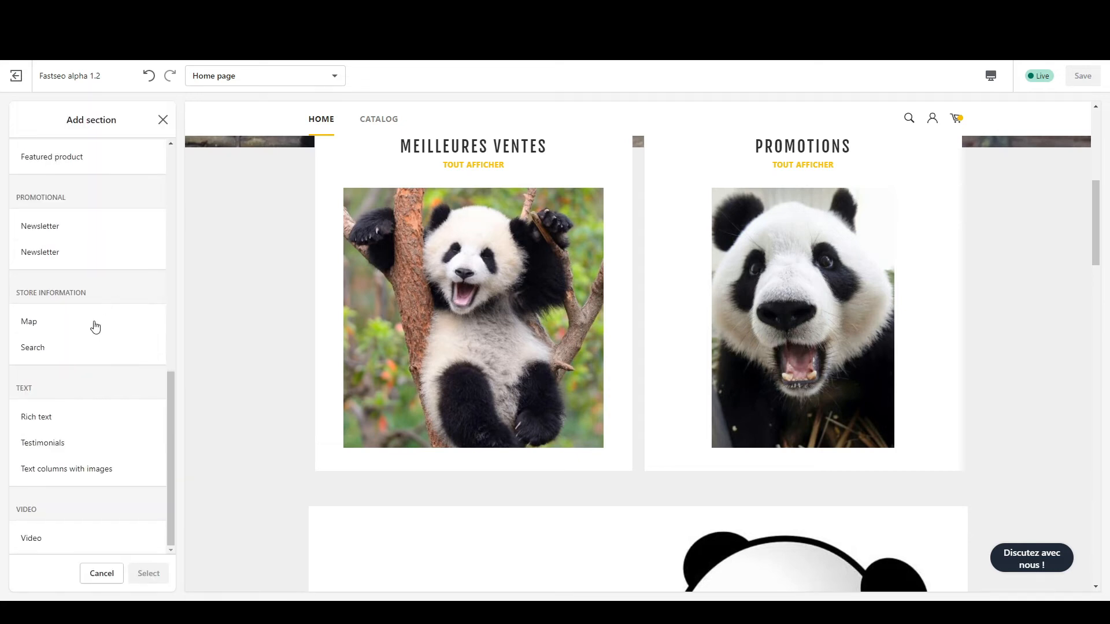
{"action": "left_click", "coordinate": [95, 330]}
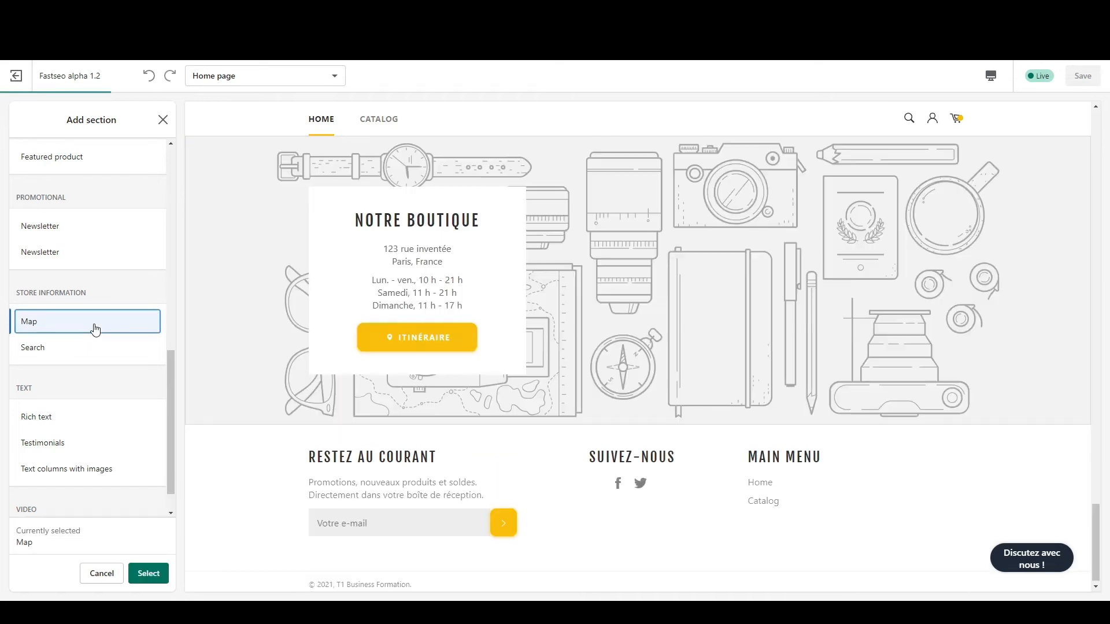
{"action": "left_click", "coordinate": [145, 573]}
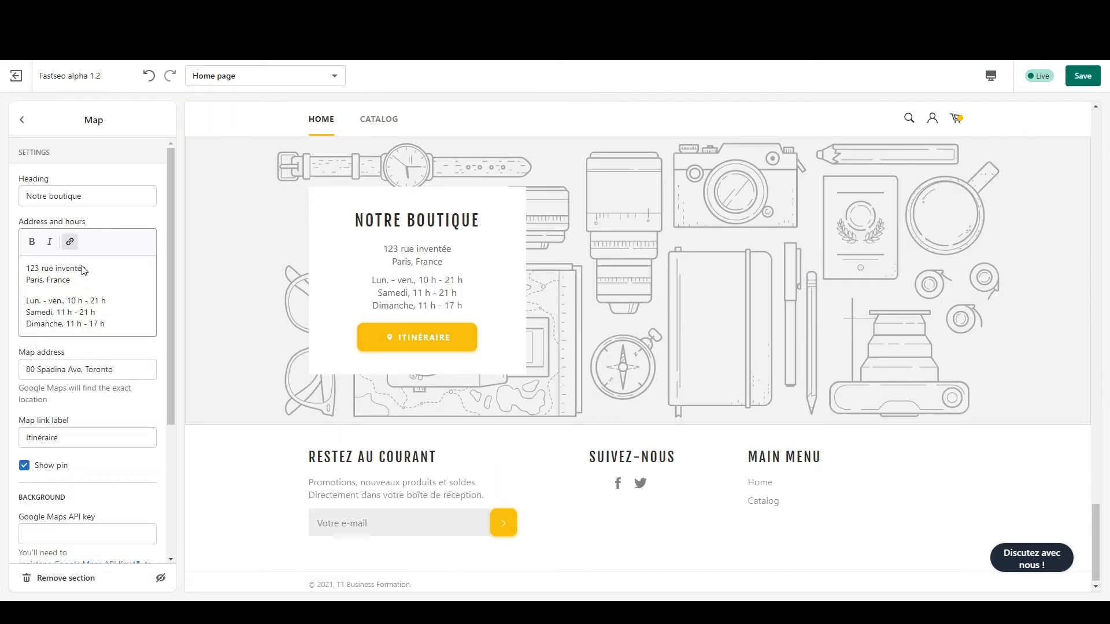
Step: Examine the Map section's settings, including its heading, address and hours, map address and link label
{"action": "scroll", "coordinate": [93, 301], "scroll_direction": "down", "scroll_amount": 3}
{"action": "scroll", "coordinate": [93, 307], "scroll_direction": "up", "scroll_amount": 3}
{"action": "left_click_drag", "start_coordinate": [105, 323], "coordinate": [24, 286]}
{"action": "left_click", "coordinate": [25, 286]}
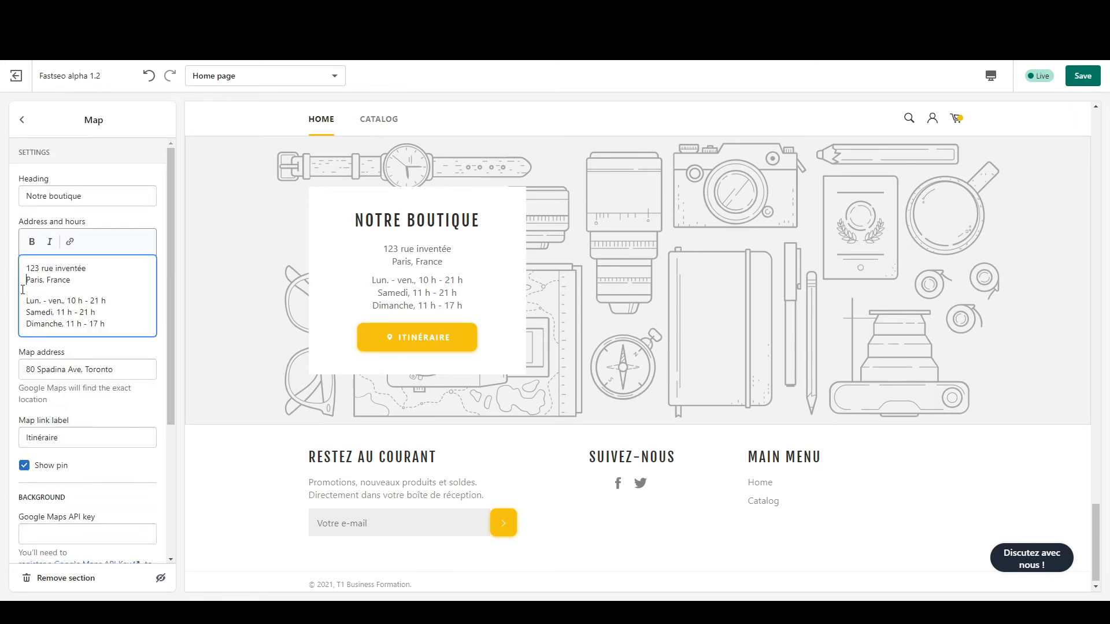
Step: Move the Map section directly below the Slideshow, check it in the preview, and save the changes
{"action": "left_click", "coordinate": [22, 121]}
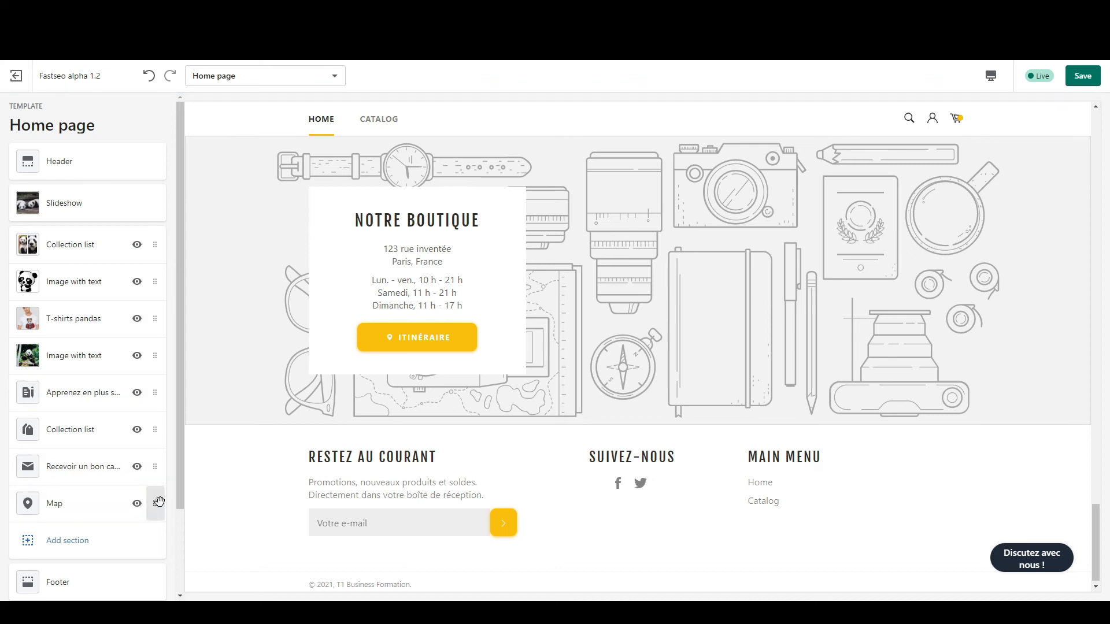
{"action": "left_click_drag", "start_coordinate": [157, 504], "coordinate": [155, 243]}
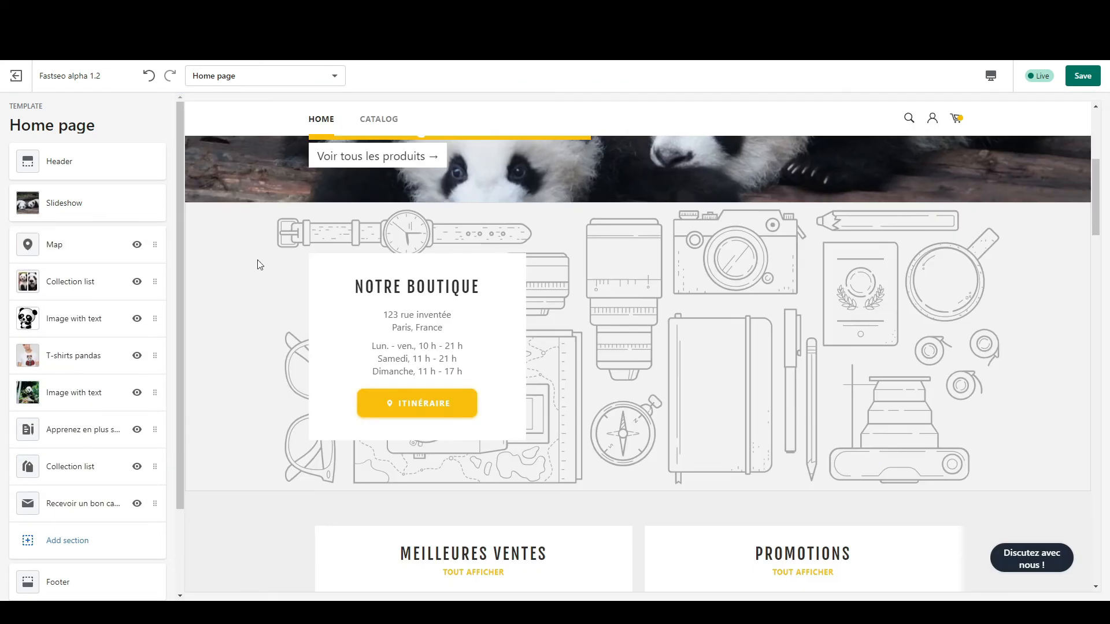
{"action": "scroll", "coordinate": [394, 285], "scroll_direction": "up", "scroll_amount": 5}
{"action": "scroll", "coordinate": [394, 285], "scroll_direction": "down", "scroll_amount": 7}
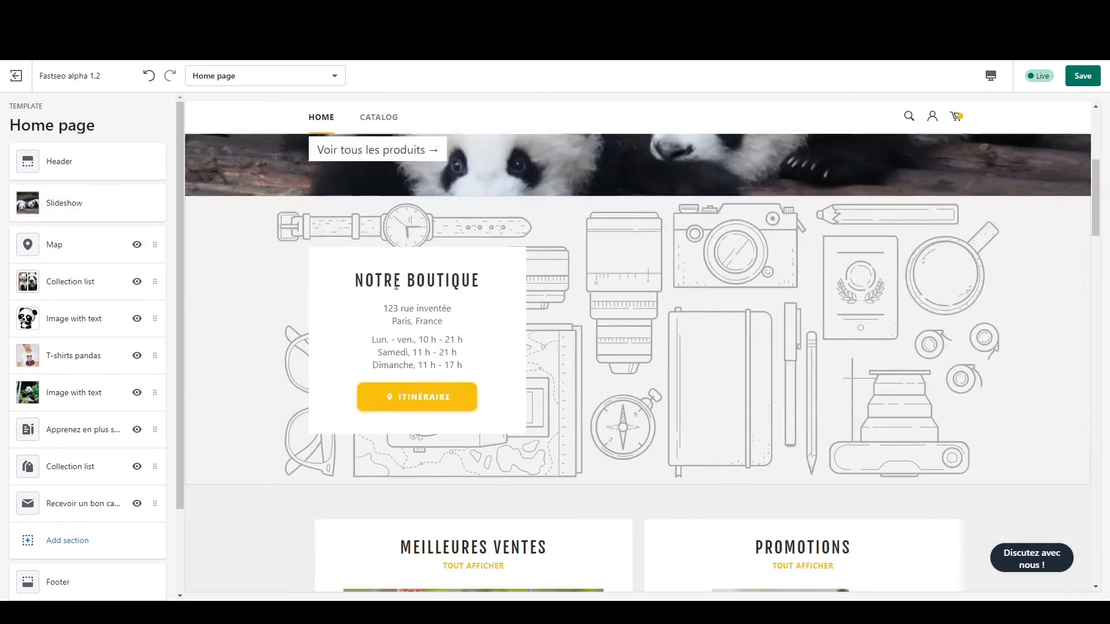
{"action": "left_click", "coordinate": [1090, 79]}
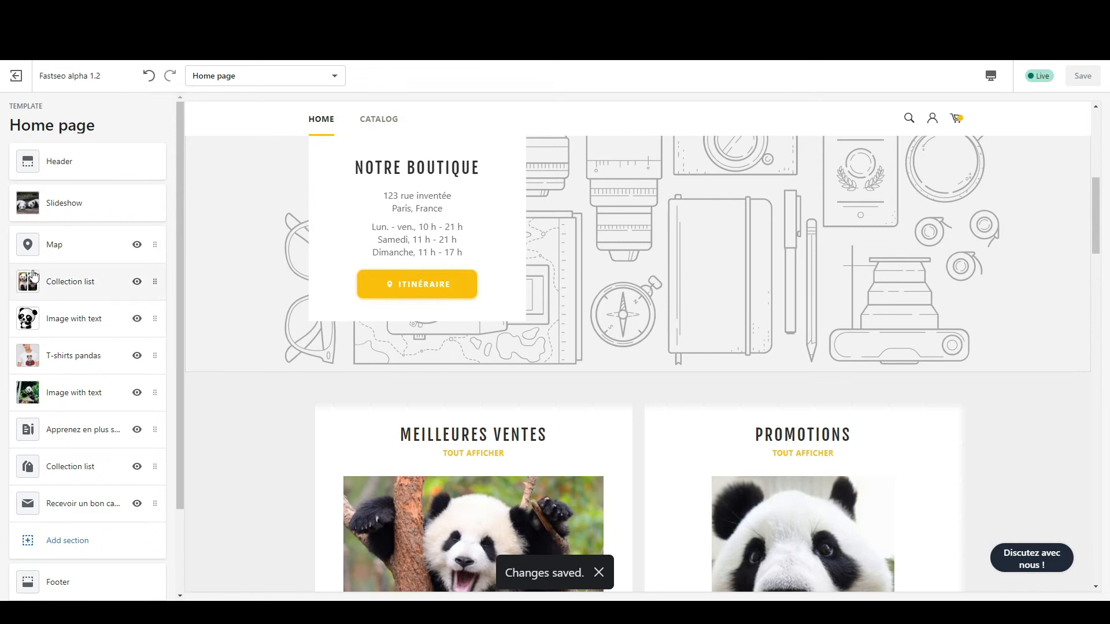
Step: Remove the Map section from the home page and save the changes
{"action": "left_click", "coordinate": [49, 250]}
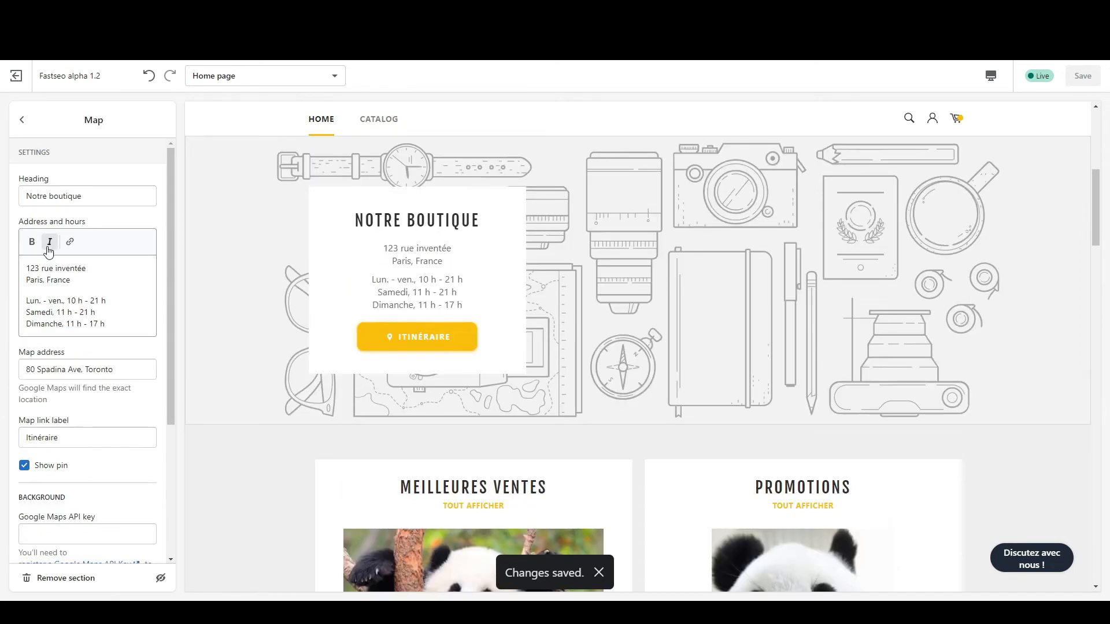
{"action": "left_click", "coordinate": [60, 579]}
{"action": "left_click", "coordinate": [1085, 78]}
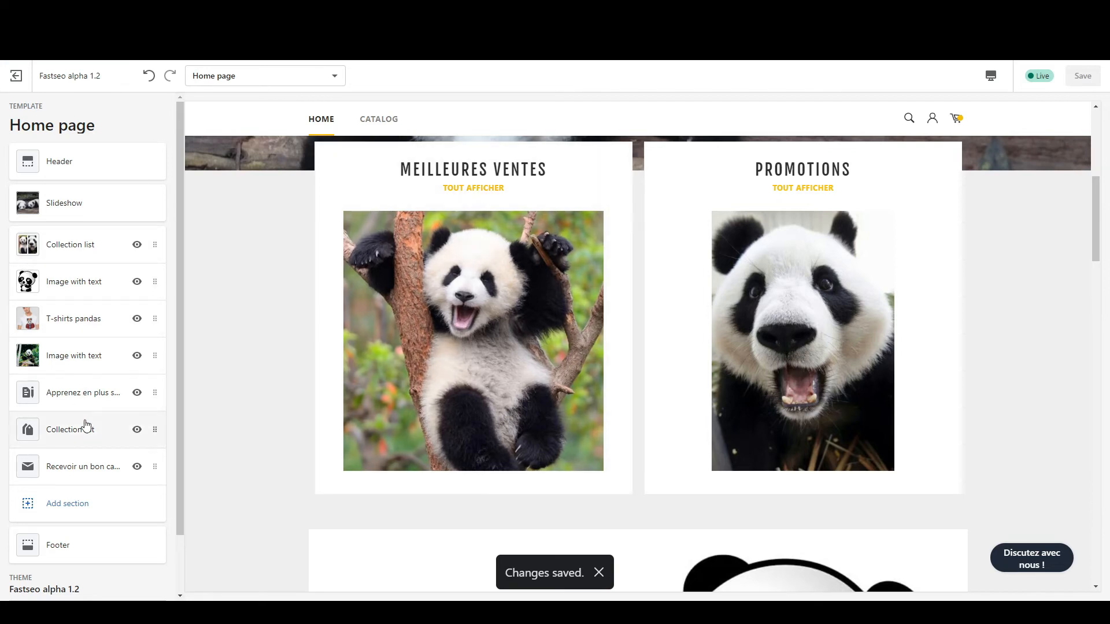
Step: Switch to the Product pages template and open the settings of its Product pages section
{"action": "left_click", "coordinate": [263, 78]}
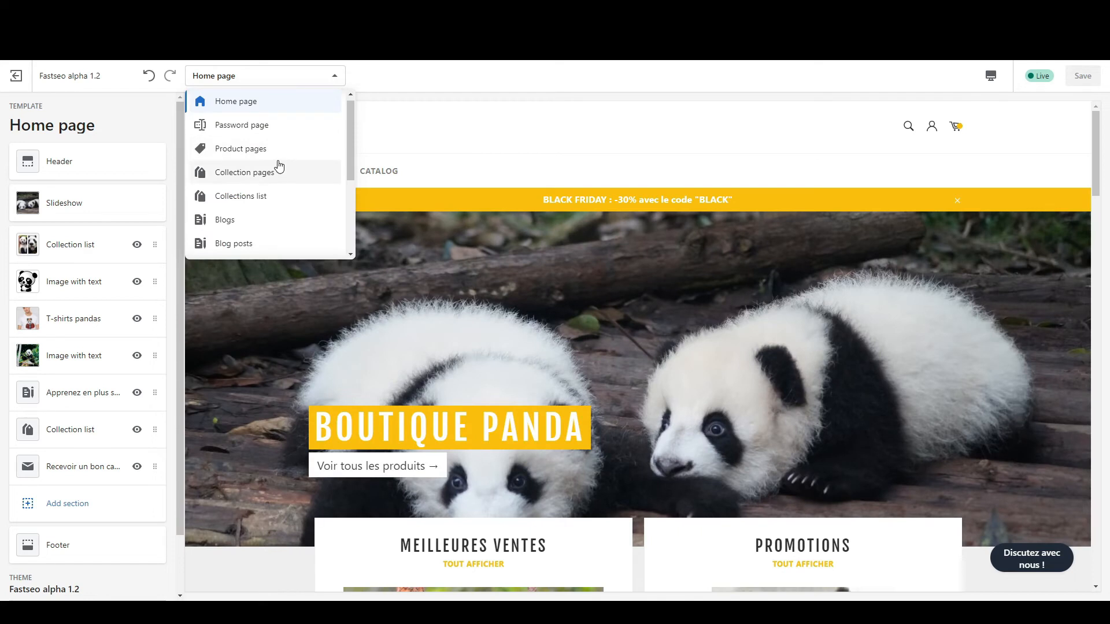
{"action": "left_click", "coordinate": [277, 151]}
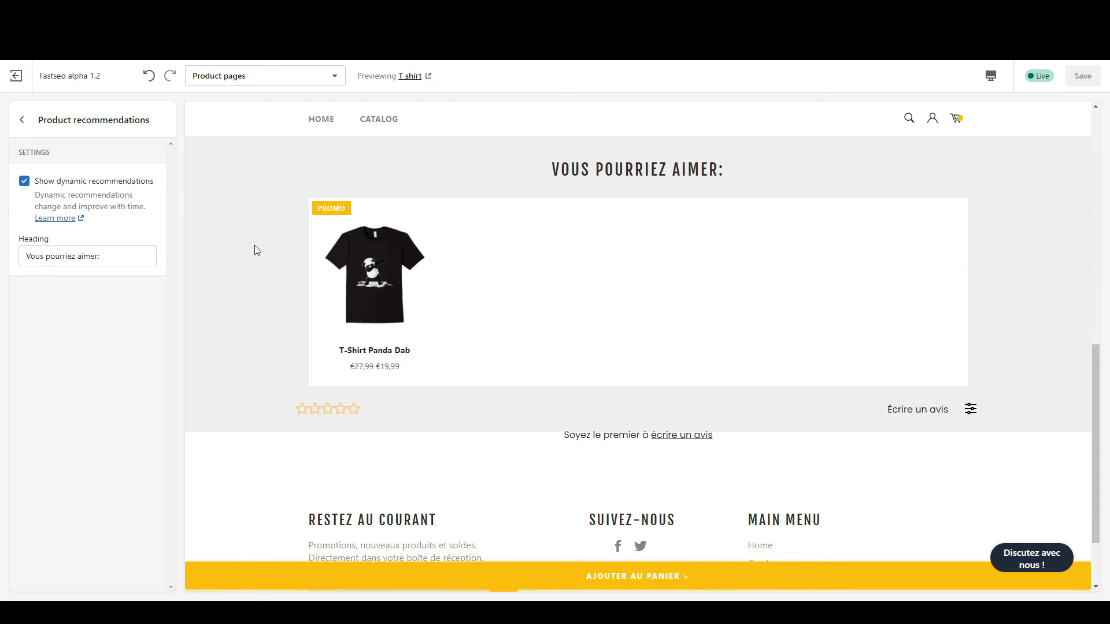
{"action": "scroll", "coordinate": [254, 245], "scroll_direction": "up", "scroll_amount": 1}
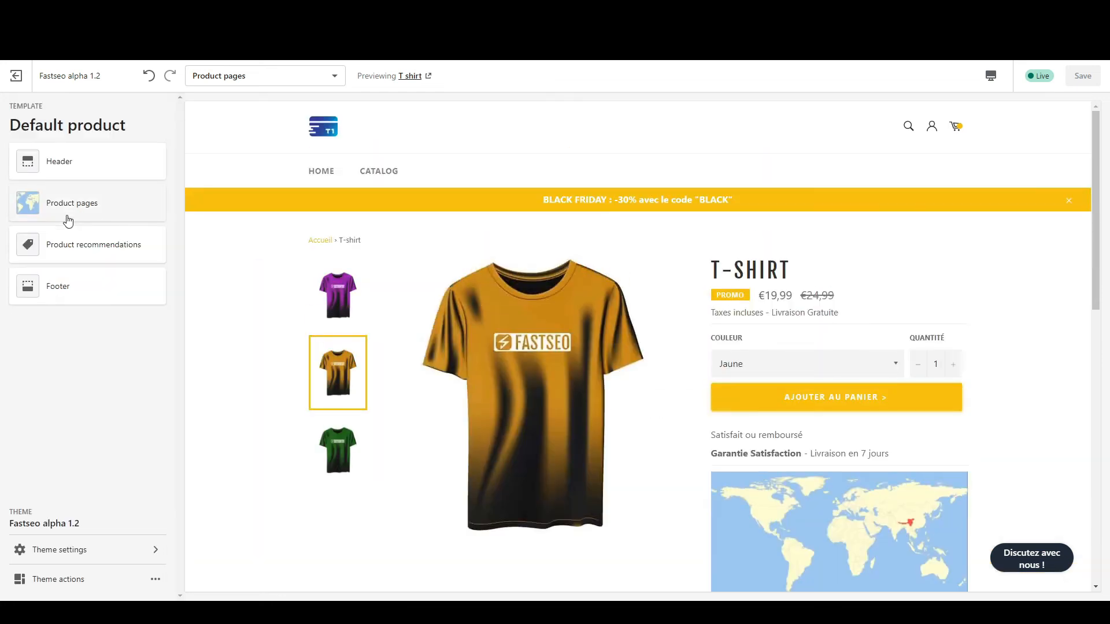
{"action": "left_click", "coordinate": [67, 218]}
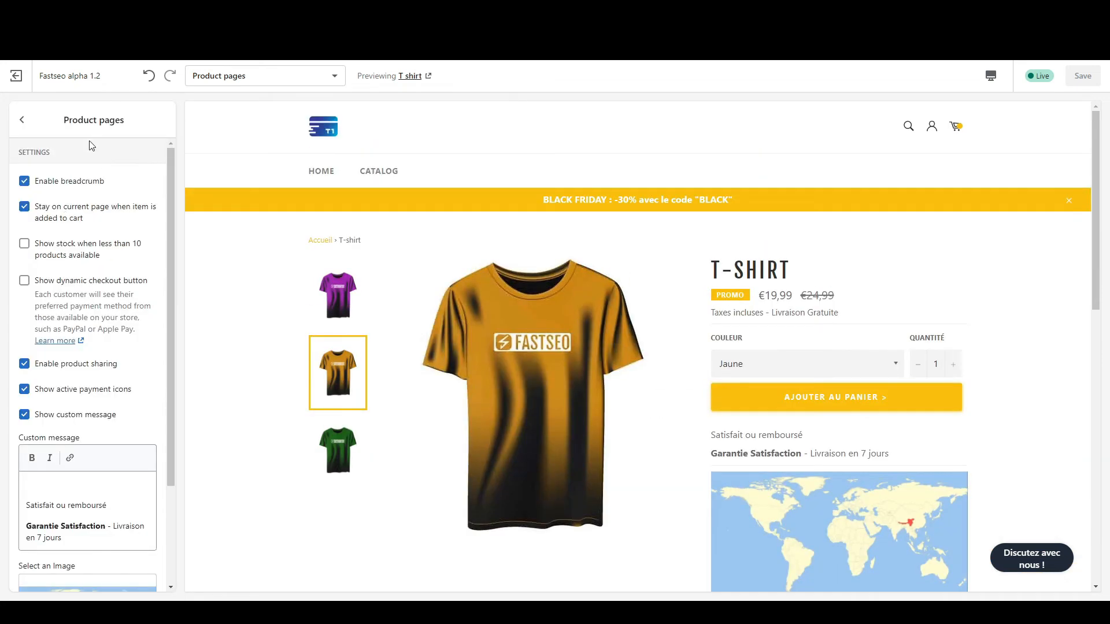
Step: Try the product page with the breadcrumb disabled and enable it again
{"action": "left_click", "coordinate": [90, 181]}
{"action": "left_click", "coordinate": [92, 182]}
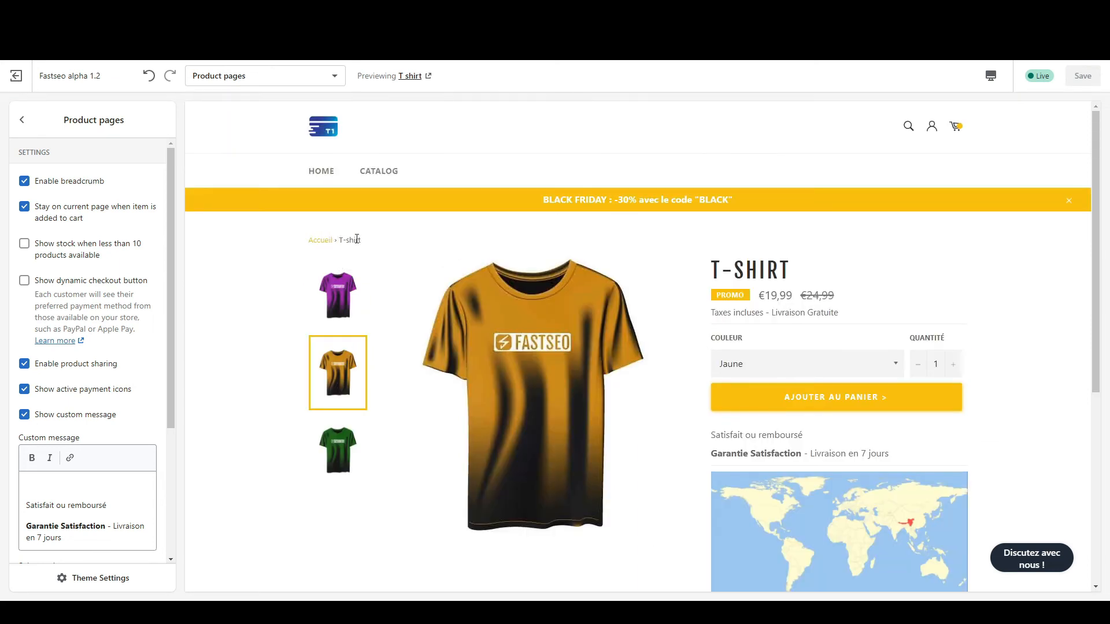
{"action": "left_click", "coordinate": [39, 183]}
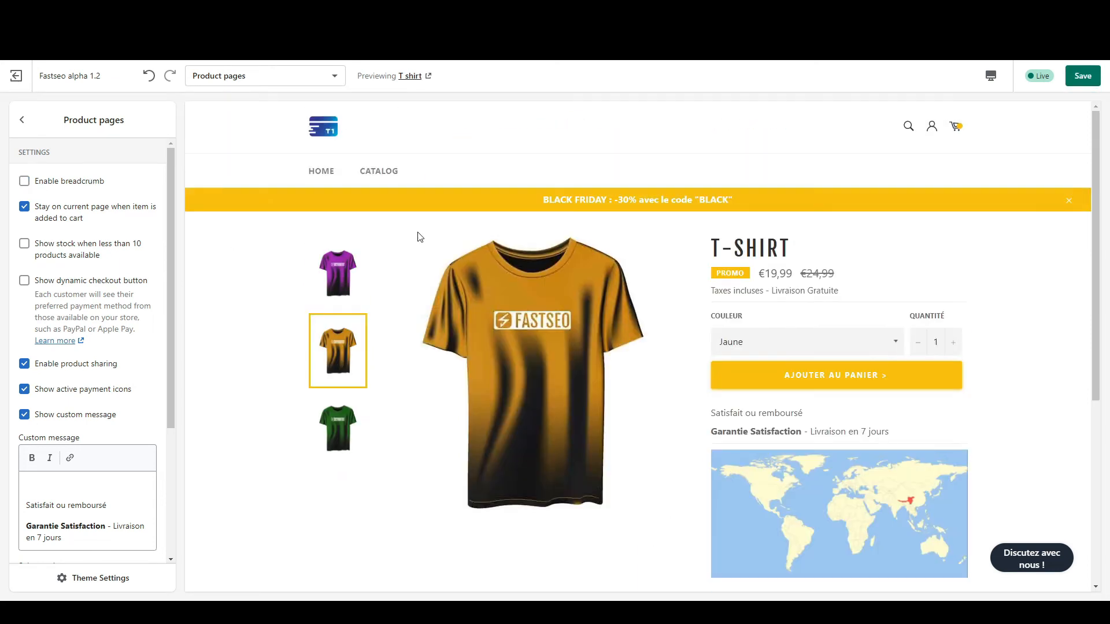
{"action": "left_click", "coordinate": [67, 183]}
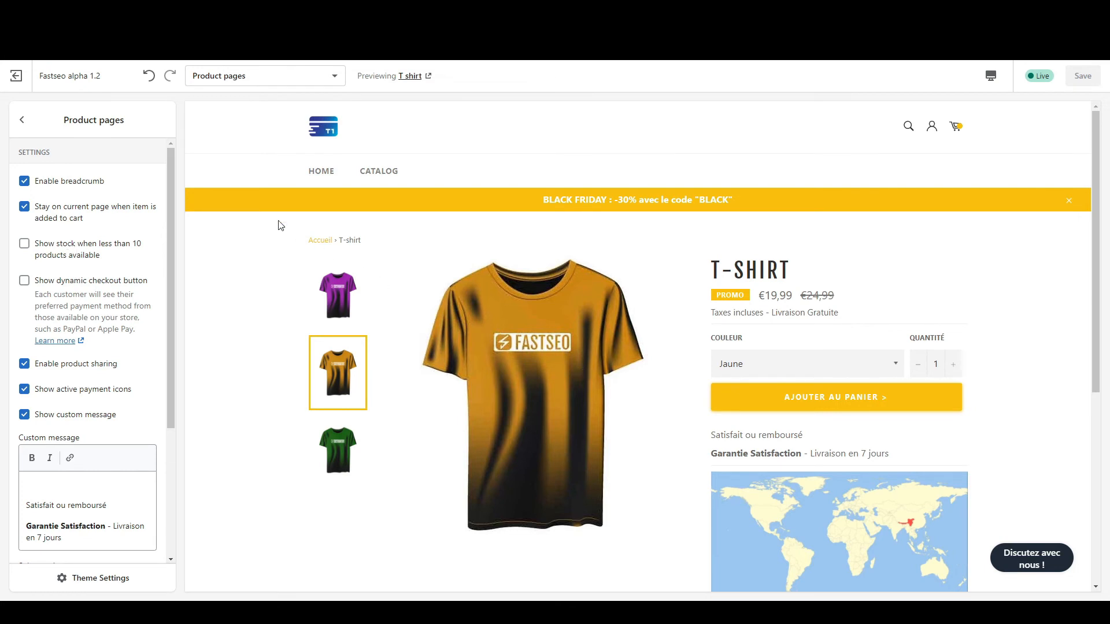
Step: Try hiding the world map image on the product page and show it again
{"action": "scroll", "coordinate": [104, 391], "scroll_direction": "down", "scroll_amount": 3}
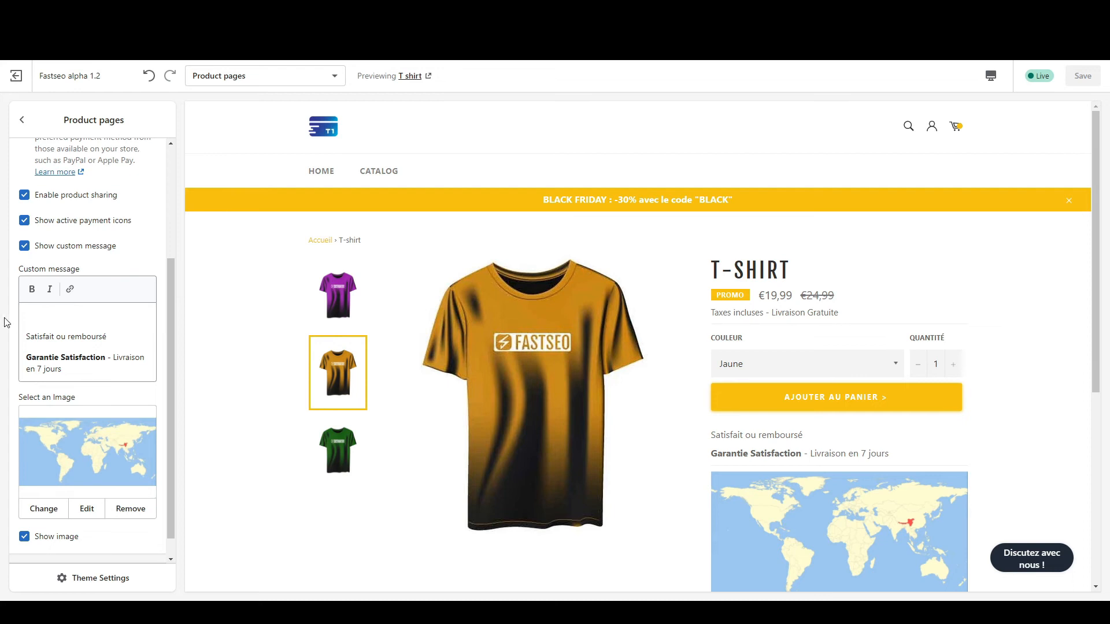
{"action": "scroll", "coordinate": [87, 416], "scroll_direction": "down", "scroll_amount": 1}
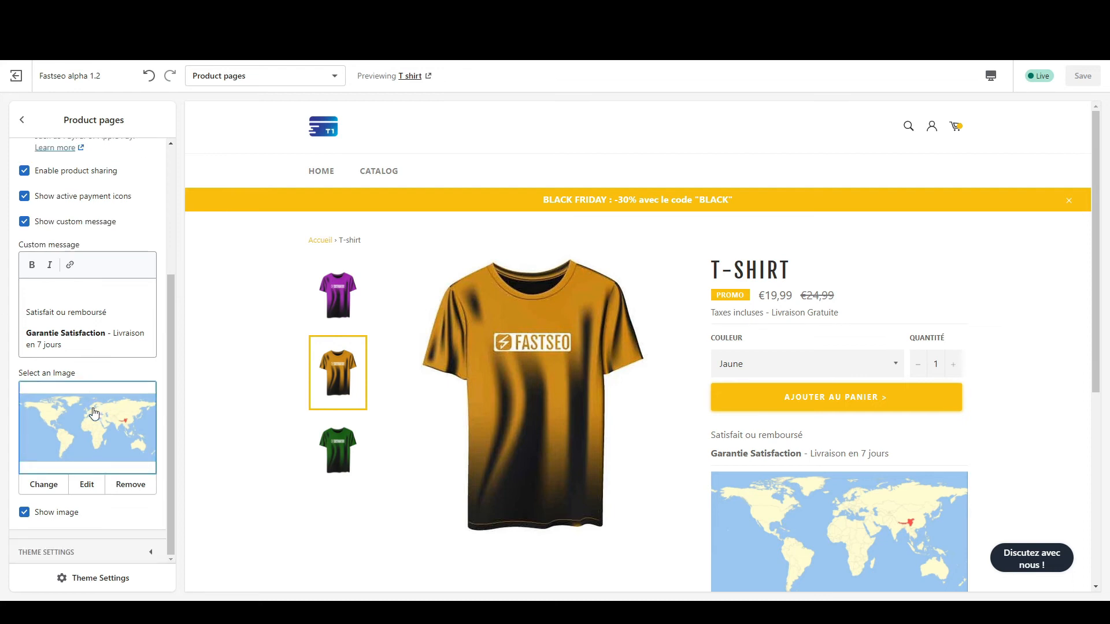
{"action": "left_click", "coordinate": [35, 520]}
{"action": "left_click", "coordinate": [40, 520]}
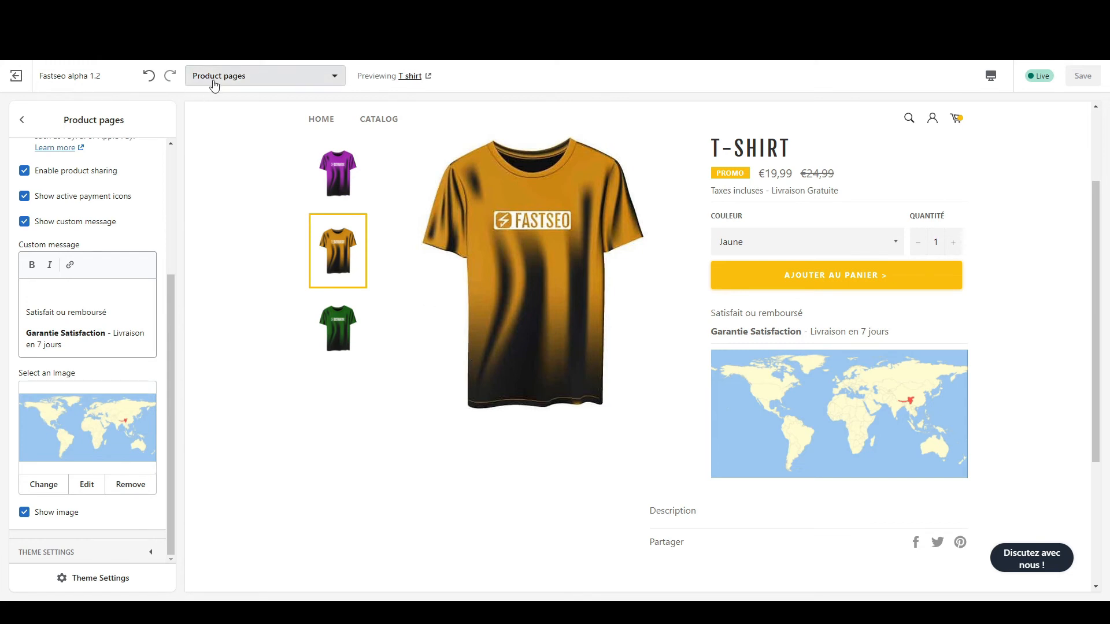
Step: Examine the product page preview from the breadcrumb and custom message down to the description and sharing links
{"action": "scroll", "coordinate": [78, 226], "scroll_direction": "up", "scroll_amount": 4}
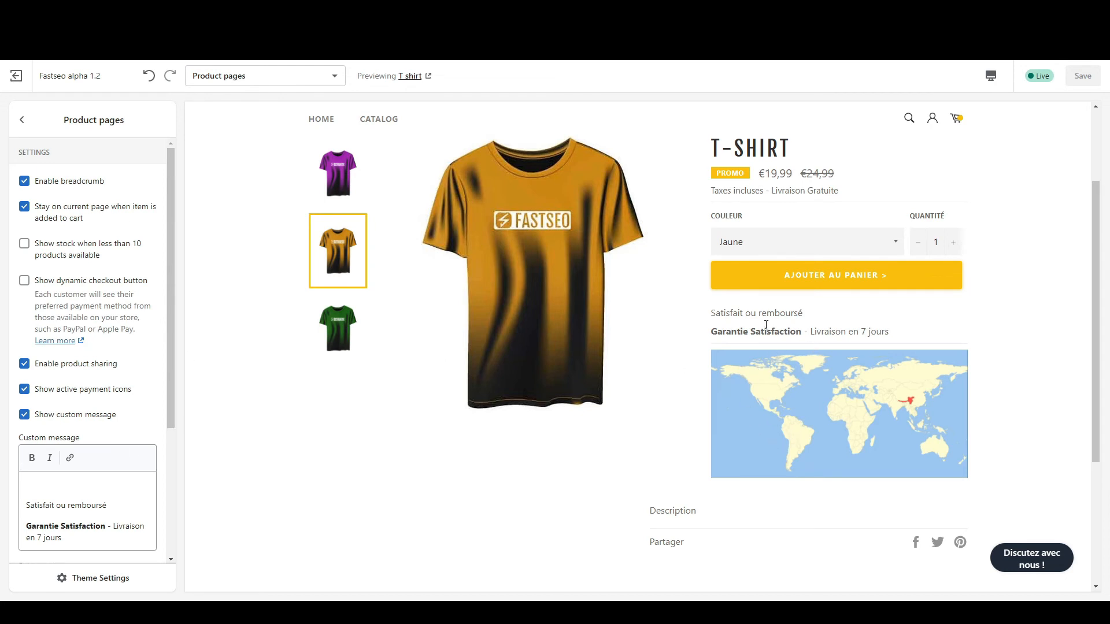
{"action": "scroll", "coordinate": [379, 227], "scroll_direction": "up", "scroll_amount": 2}
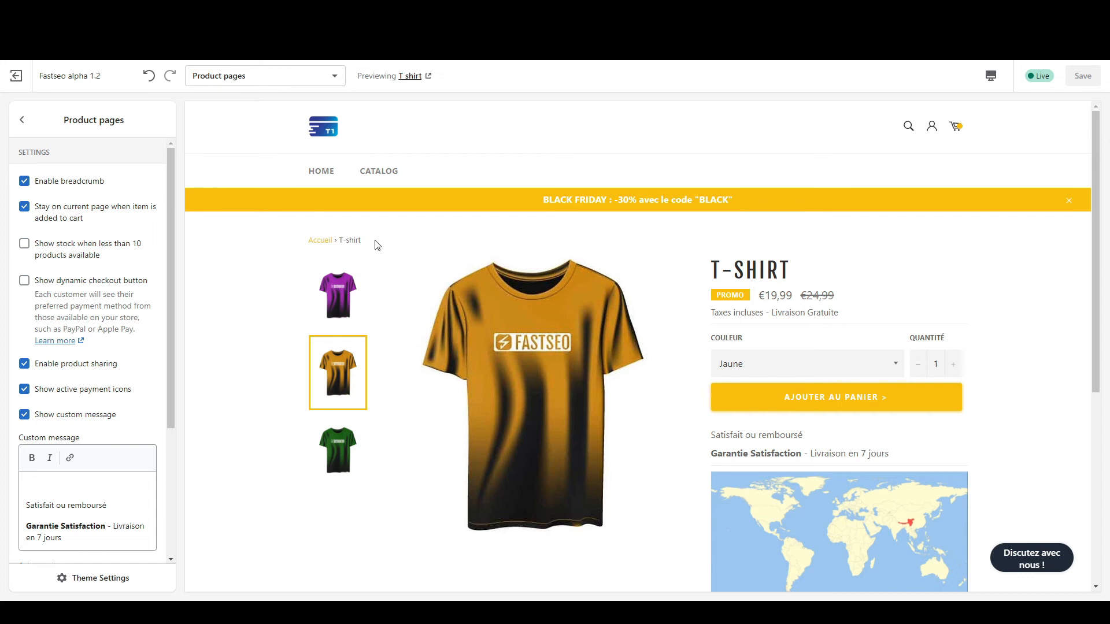
{"action": "scroll", "coordinate": [378, 245], "scroll_direction": "down", "scroll_amount": 5}
{"action": "double_click", "coordinate": [661, 358]}
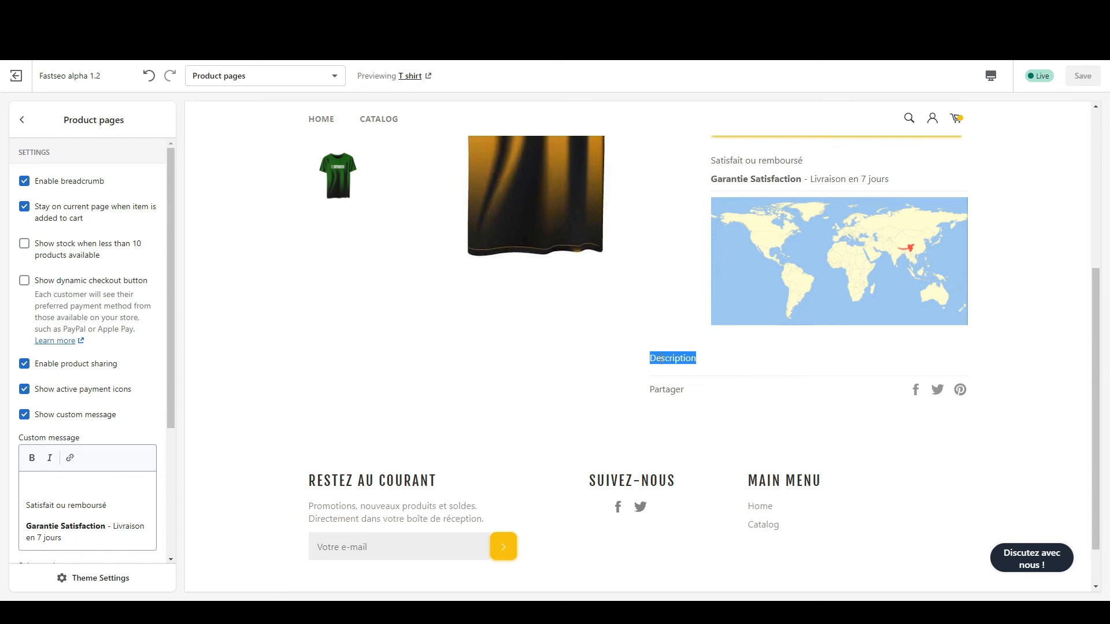
{"action": "scroll", "coordinate": [492, 243], "scroll_direction": "up", "scroll_amount": 5}
Step: In the Collection pages template, choose the library photo of two pandas lying among logs for the Image section
{"action": "left_click", "coordinate": [304, 76]}
{"action": "left_click", "coordinate": [296, 125]}
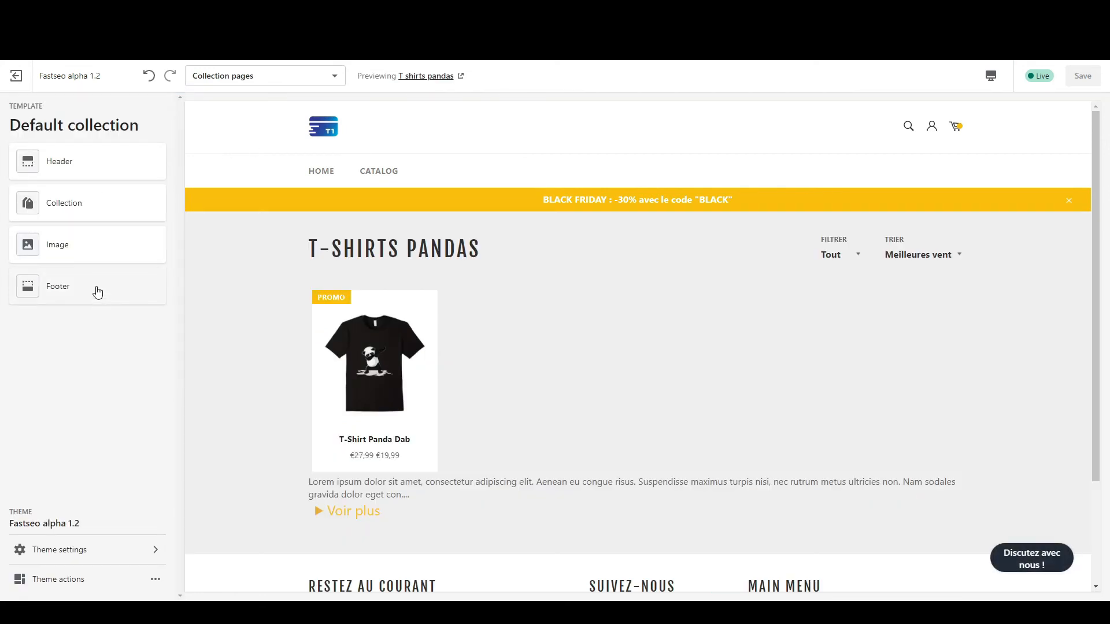
{"action": "left_click", "coordinate": [112, 254]}
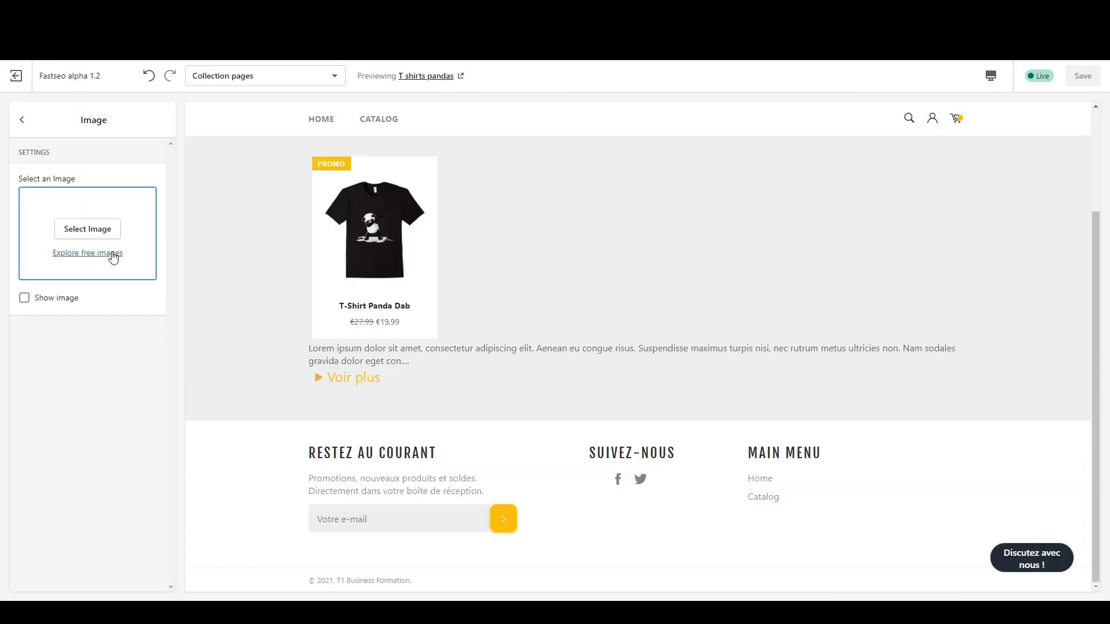
{"action": "left_click", "coordinate": [88, 231]}
{"action": "left_click", "coordinate": [126, 362]}
{"action": "left_click", "coordinate": [149, 583]}
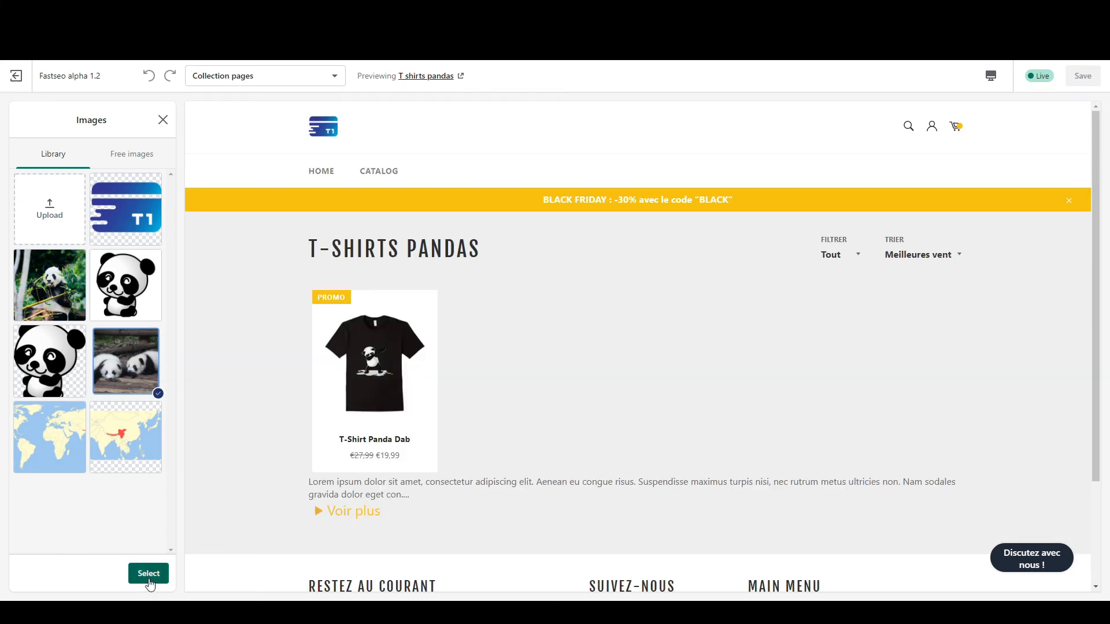
Step: Show the Image section's picture on the collection page and save the changes
{"action": "left_click", "coordinate": [25, 318]}
{"action": "scroll", "coordinate": [259, 330], "scroll_direction": "up", "scroll_amount": 1}
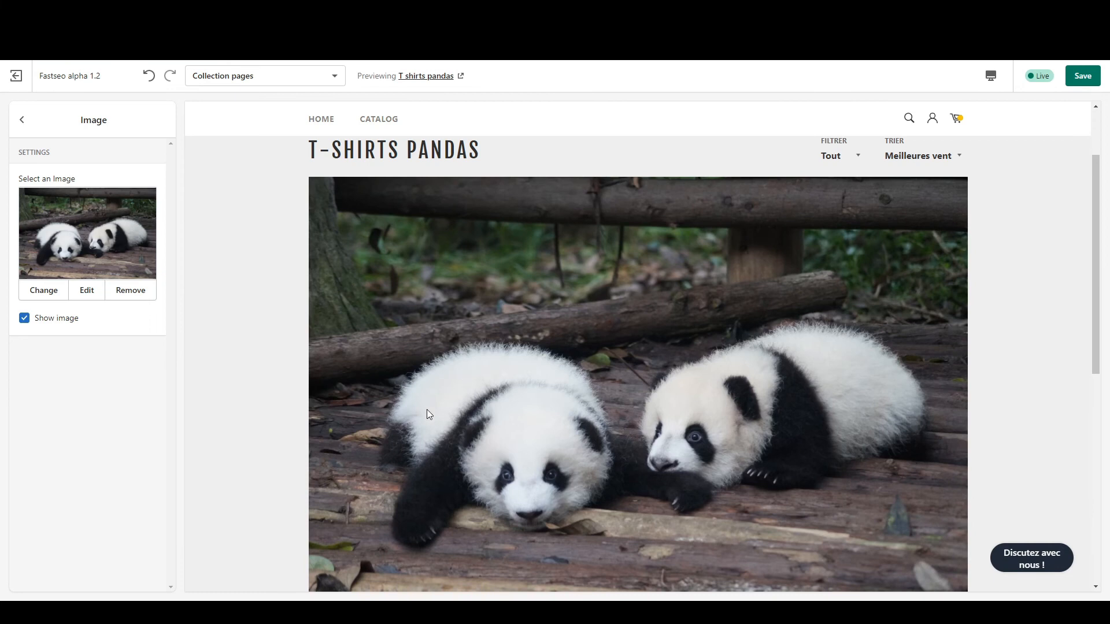
{"action": "left_click", "coordinate": [22, 119]}
{"action": "left_click", "coordinate": [1082, 75]}
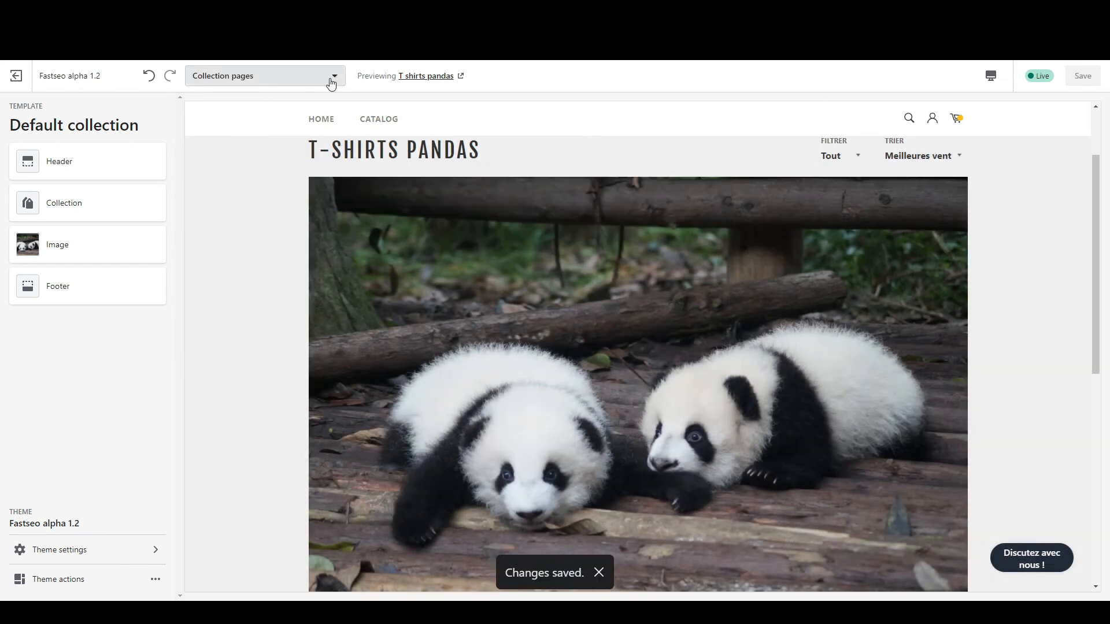
Step: Switch to the Cart template and highlight the promo code in the discount message of the cart preview
{"action": "left_click", "coordinate": [331, 81]}
{"action": "scroll", "coordinate": [315, 171], "scroll_direction": "down", "scroll_amount": 2}
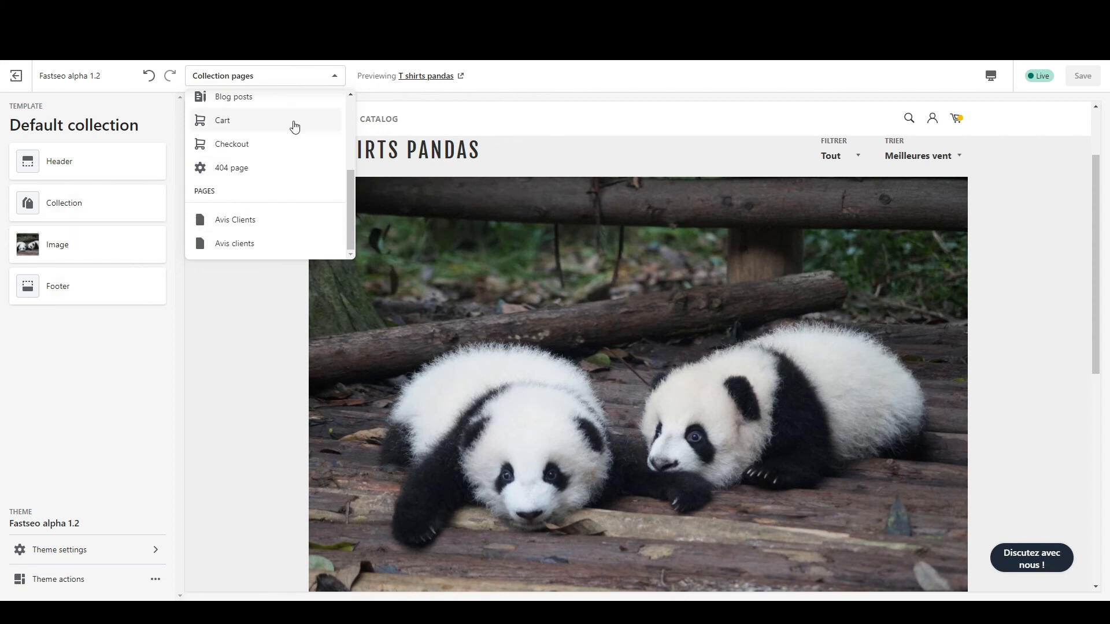
{"action": "left_click", "coordinate": [285, 120]}
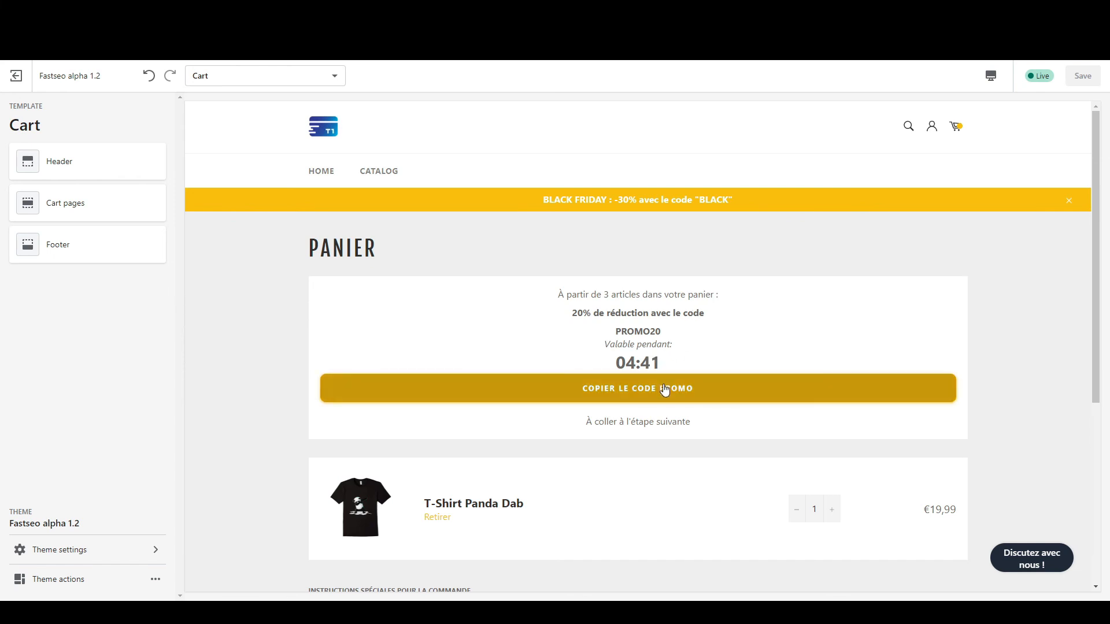
{"action": "double_click", "coordinate": [639, 333]}
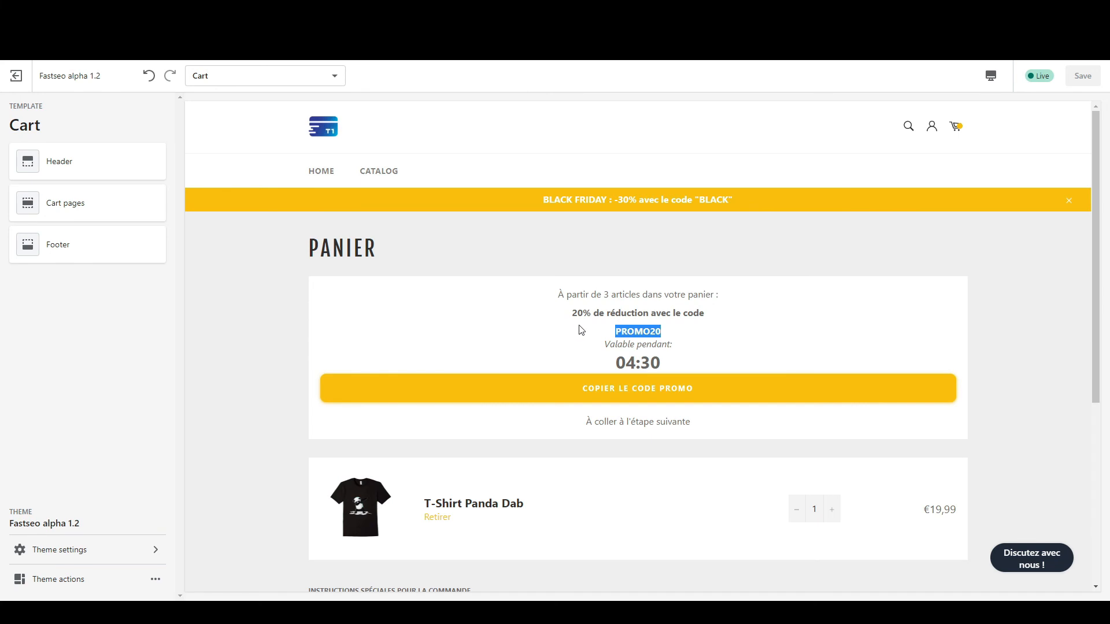
Step: Test copying the promo code in the cart preview and review the page down to the payment option
{"action": "left_click", "coordinate": [579, 354]}
{"action": "left_click", "coordinate": [590, 393]}
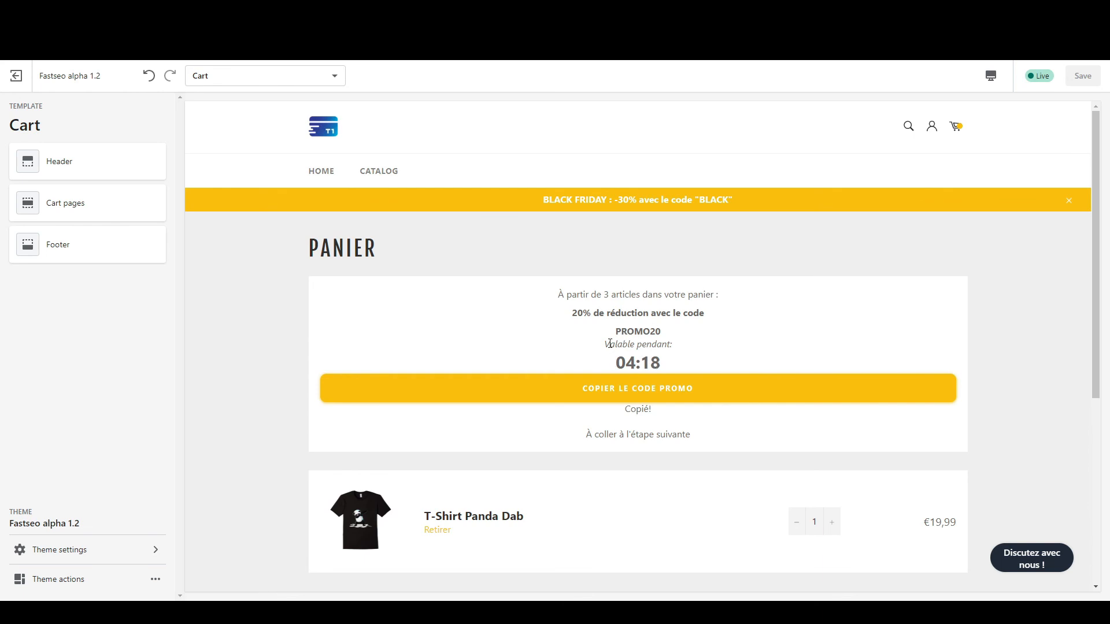
{"action": "scroll", "coordinate": [763, 382], "scroll_direction": "down", "scroll_amount": 4}
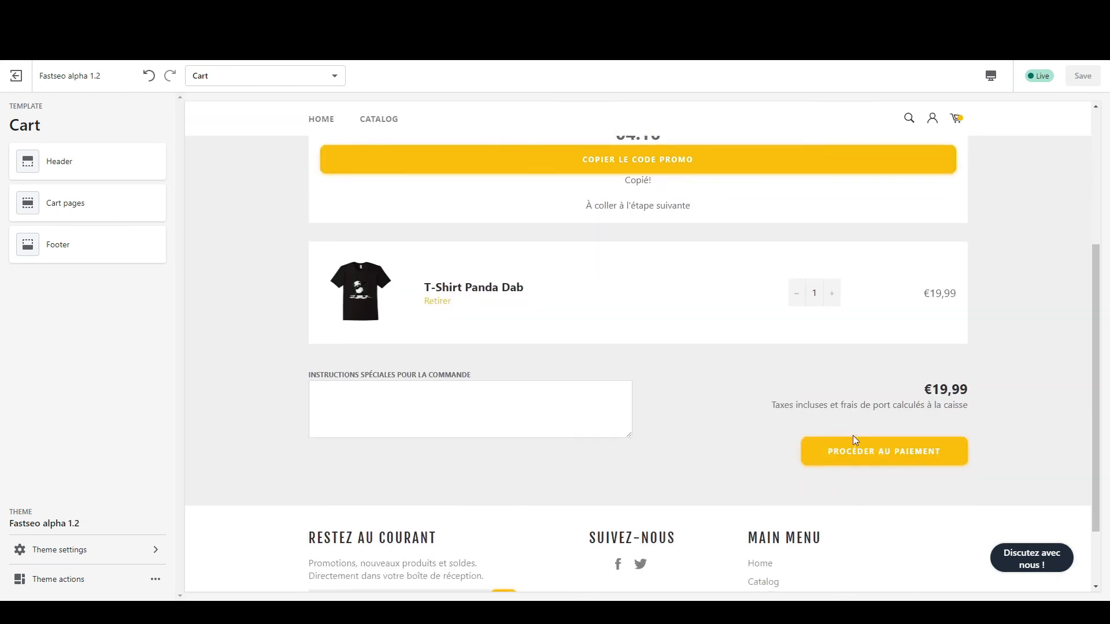
{"action": "scroll", "coordinate": [708, 208], "scroll_direction": "up", "scroll_amount": 3}
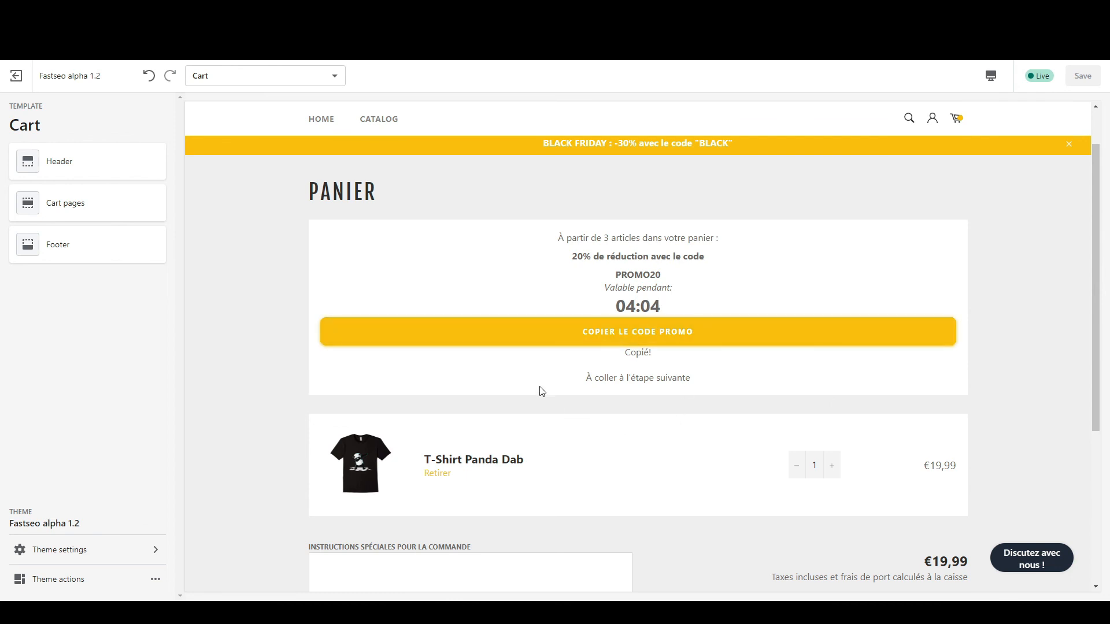
Step: In the Cart pages section, set the discount message to "Recevez 10% de réduction avec le code :" and the discount to PROMO10, and save
{"action": "left_click", "coordinate": [130, 200]}
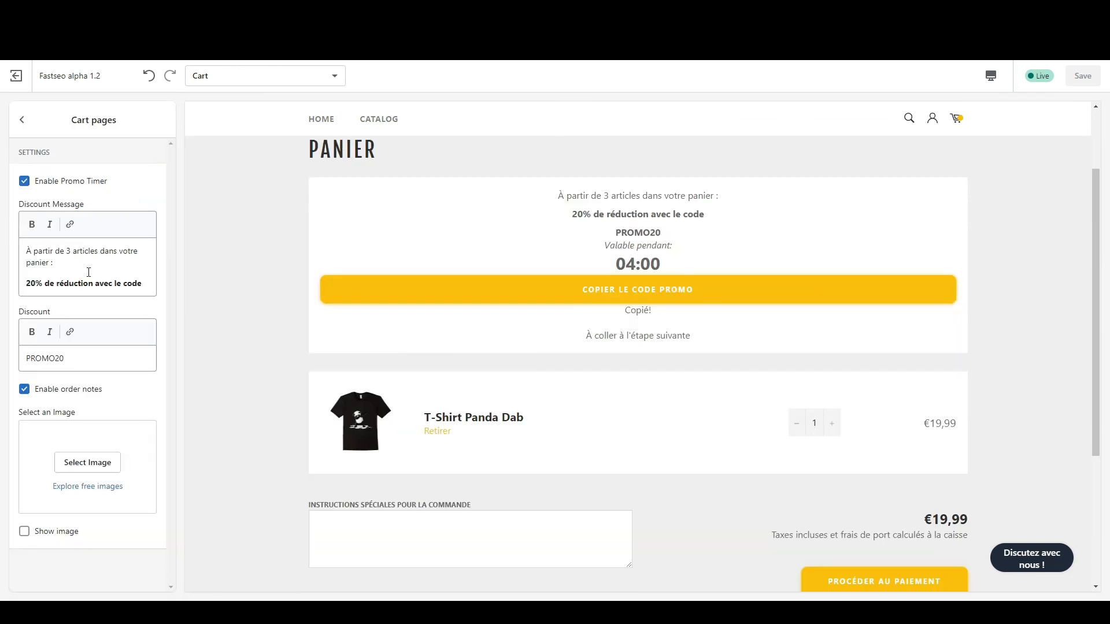
{"action": "triple_click", "coordinate": [147, 283]}
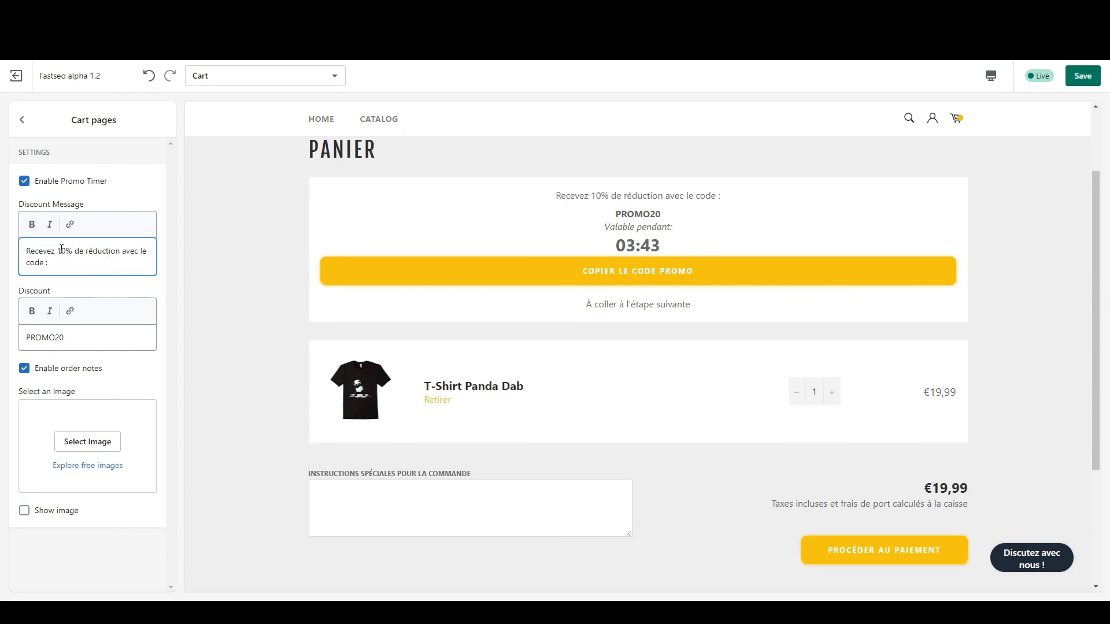
{"action": "left_click", "coordinate": [59, 337]}
{"action": "key", "text": "BackSpace"}
{"action": "type", "text": "1"}
{"action": "left_click_drag", "start_coordinate": [78, 339], "coordinate": [19, 338]}
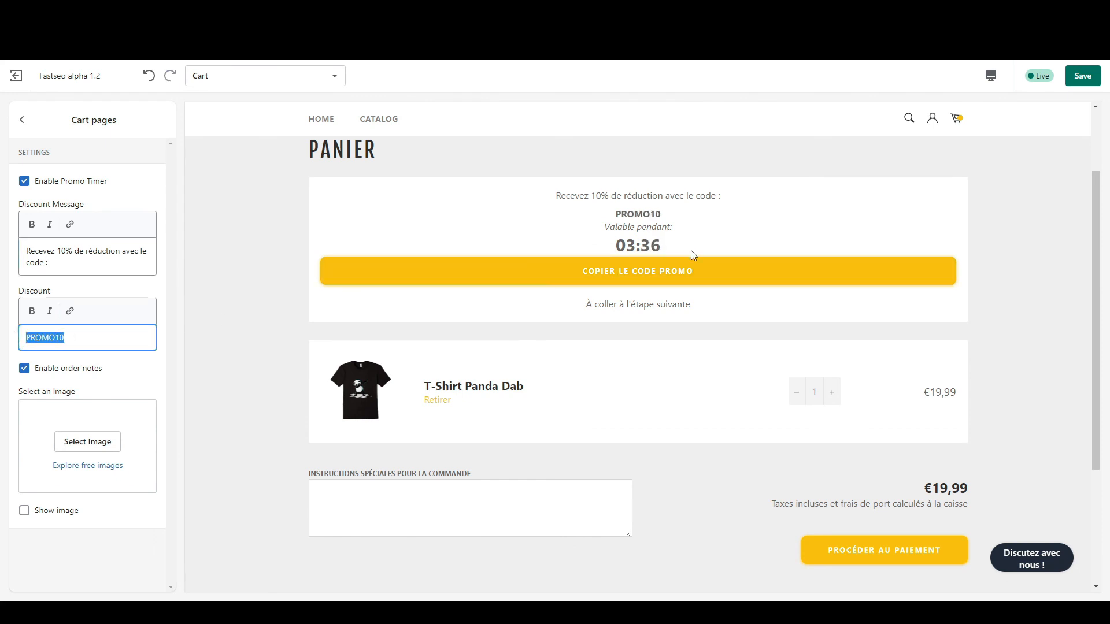
{"action": "left_click", "coordinate": [1092, 78]}
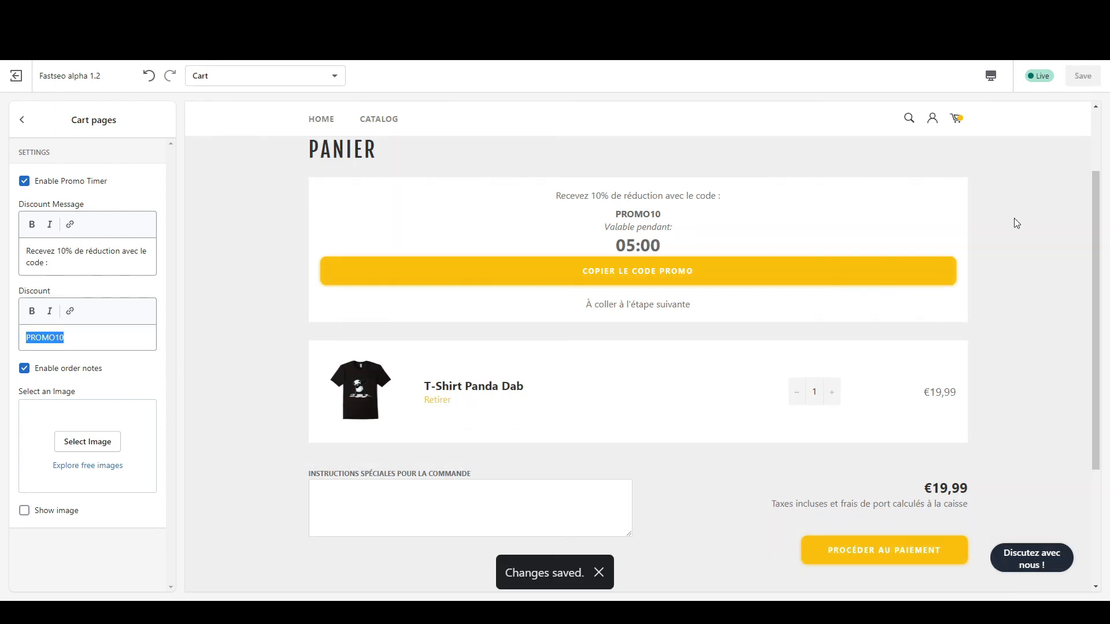
Step: Copy the promo code from the cart preview's discount message and paste it into the special order instructions
{"action": "left_click", "coordinate": [654, 282]}
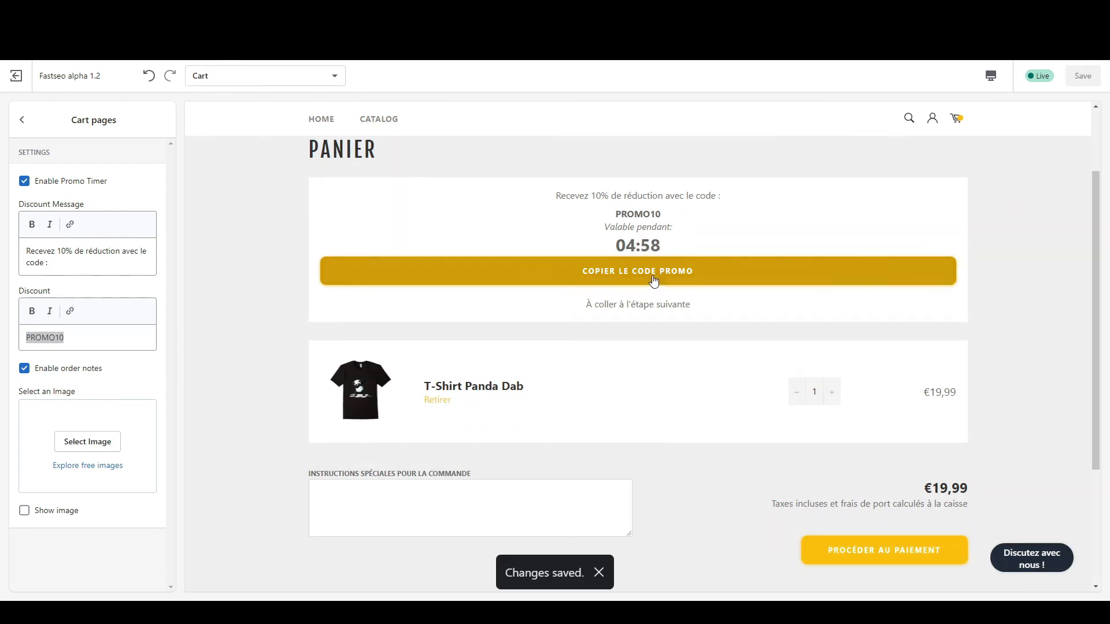
{"action": "left_click", "coordinate": [442, 509]}
{"action": "key", "text": "ctrl+v"}
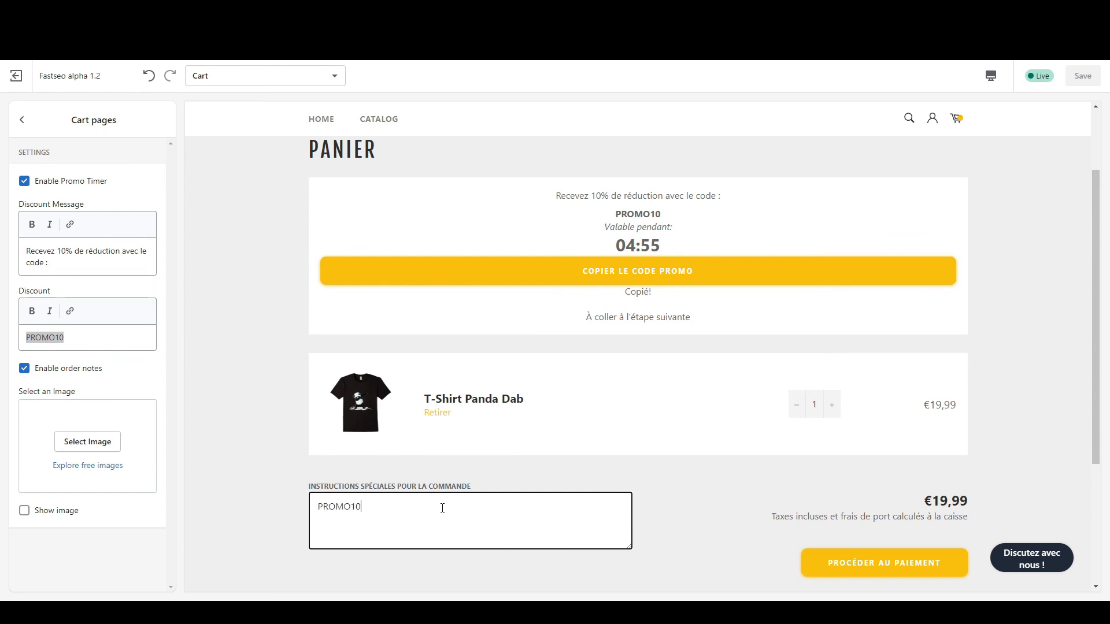
{"action": "left_click_drag", "start_coordinate": [610, 215], "coordinate": [694, 215]}
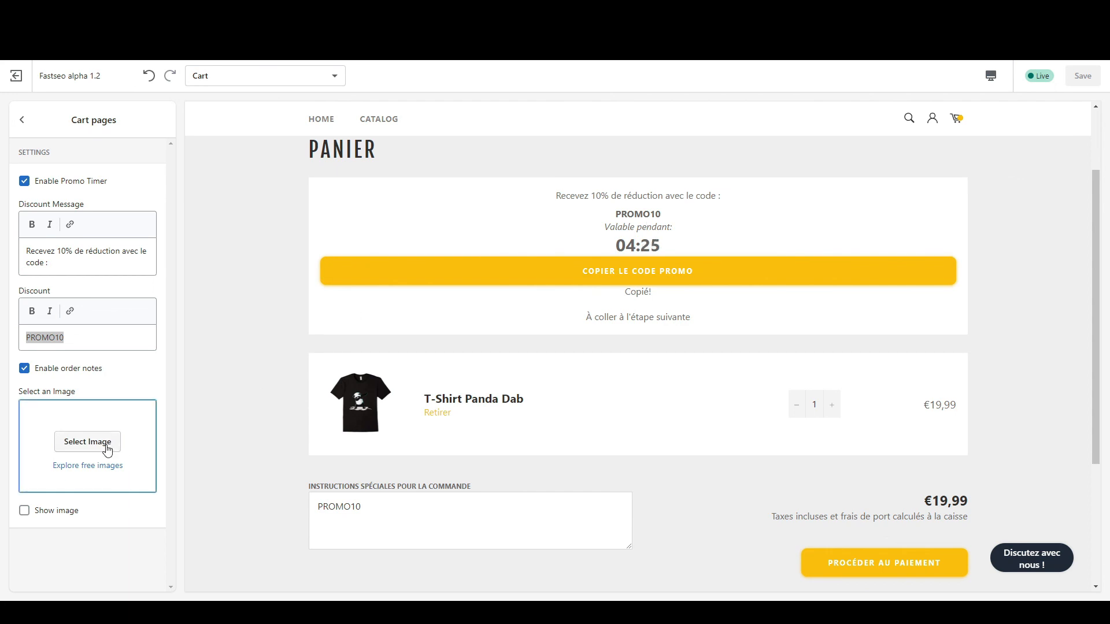
Step: Choose the blue T1 logo from the library as the Cart pages image, show it on the cart page and save
{"action": "left_click", "coordinate": [107, 451]}
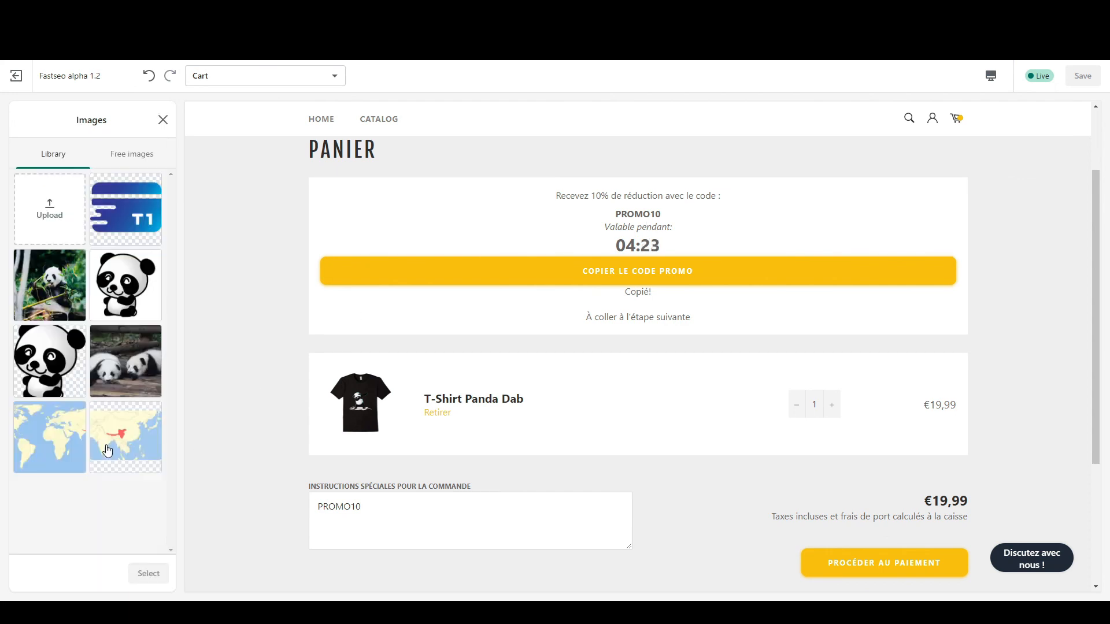
{"action": "left_click", "coordinate": [126, 210]}
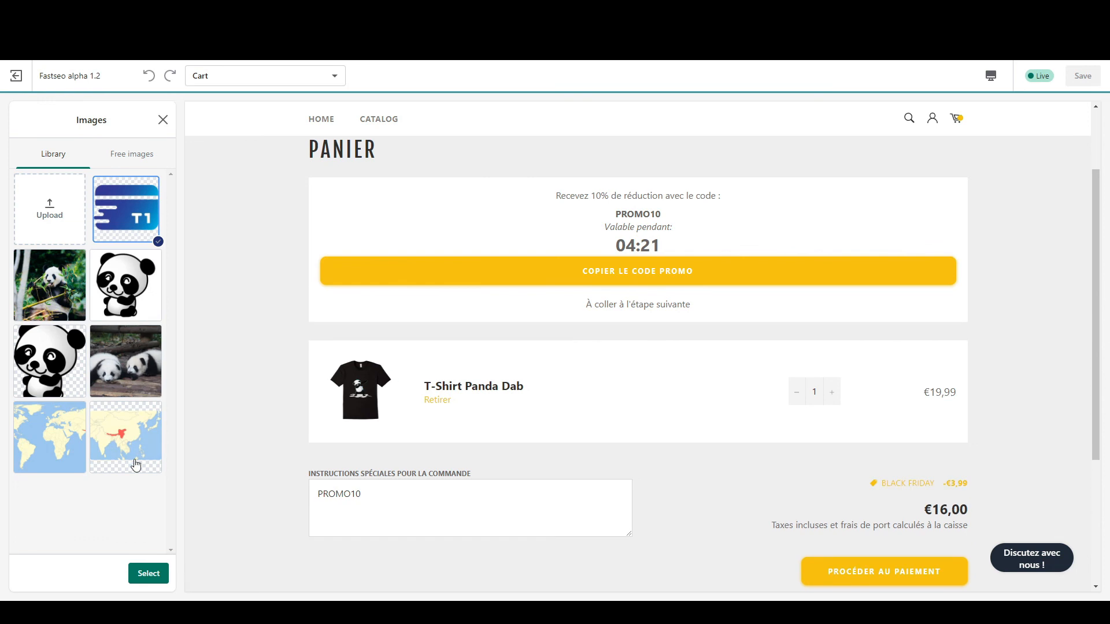
{"action": "left_click", "coordinate": [145, 573]}
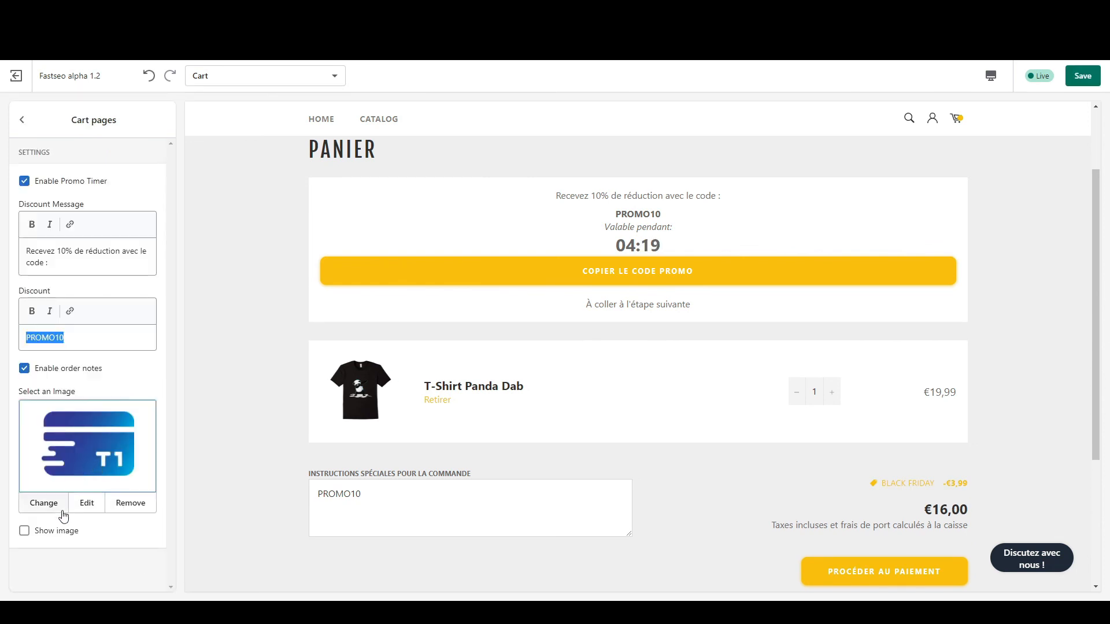
{"action": "left_click", "coordinate": [65, 532]}
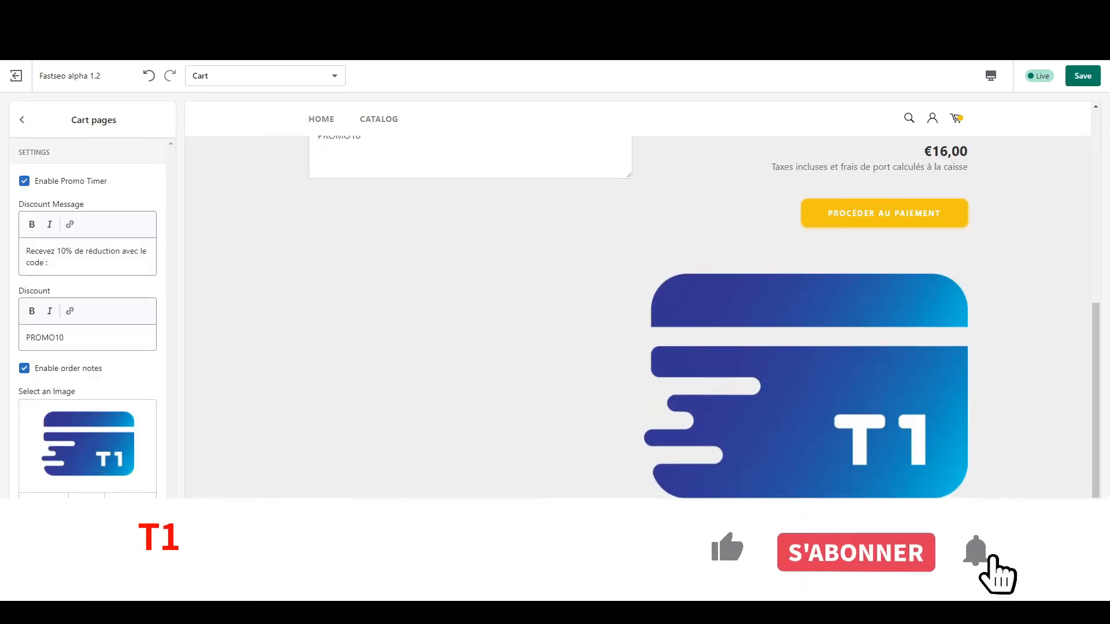
{"action": "left_click", "coordinate": [1083, 76]}
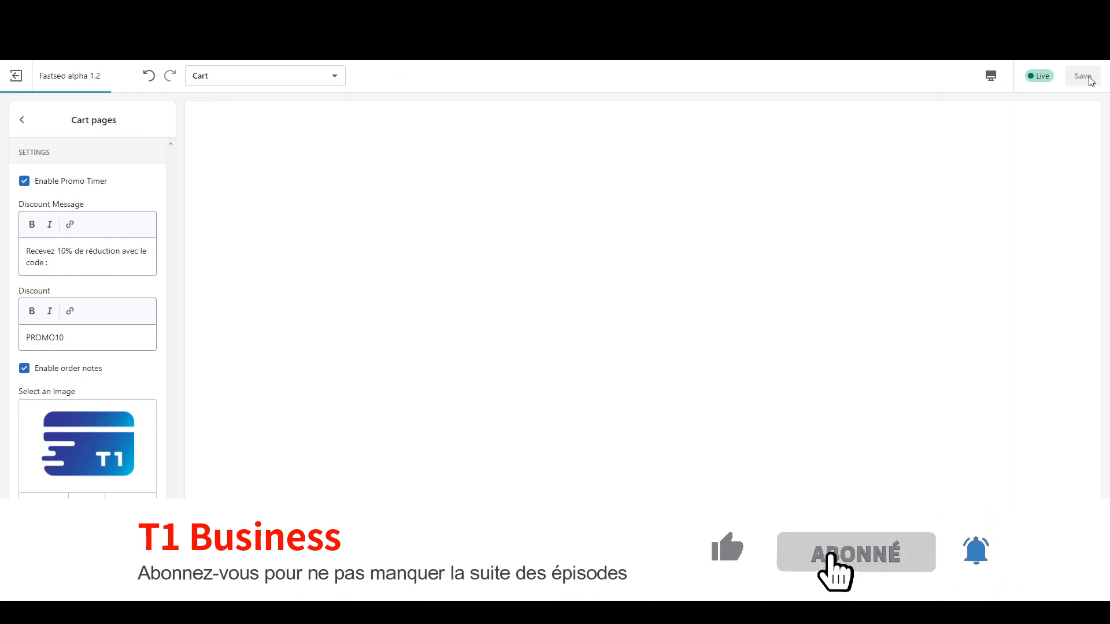